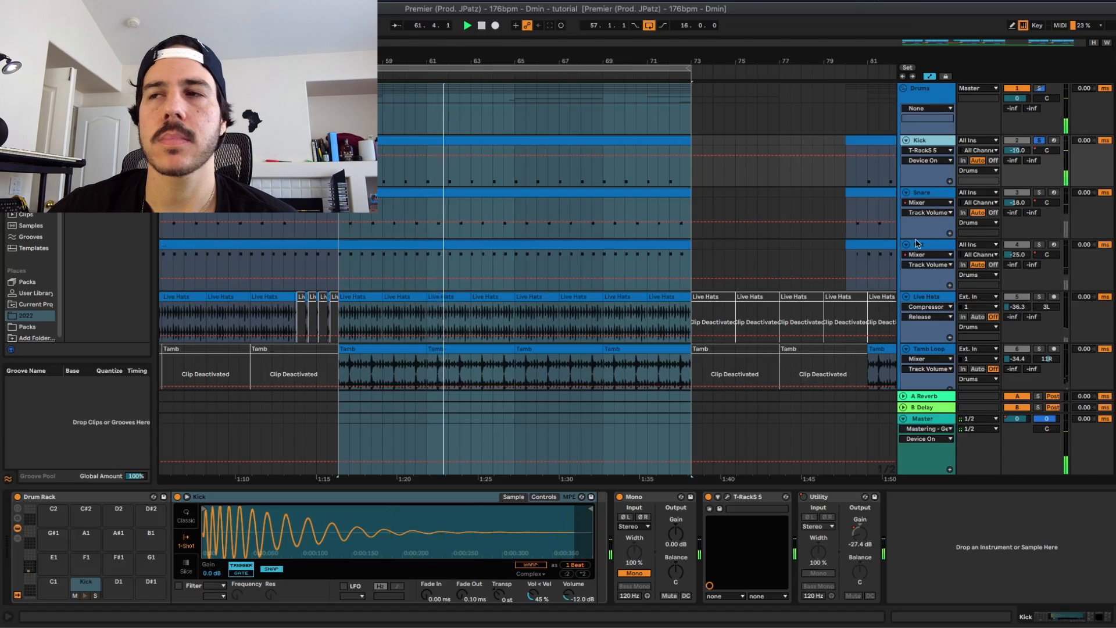
Check the mixer levels in Session View, return to the Arrangement, and solo the Bass track with the loop playing.
key("Tab")
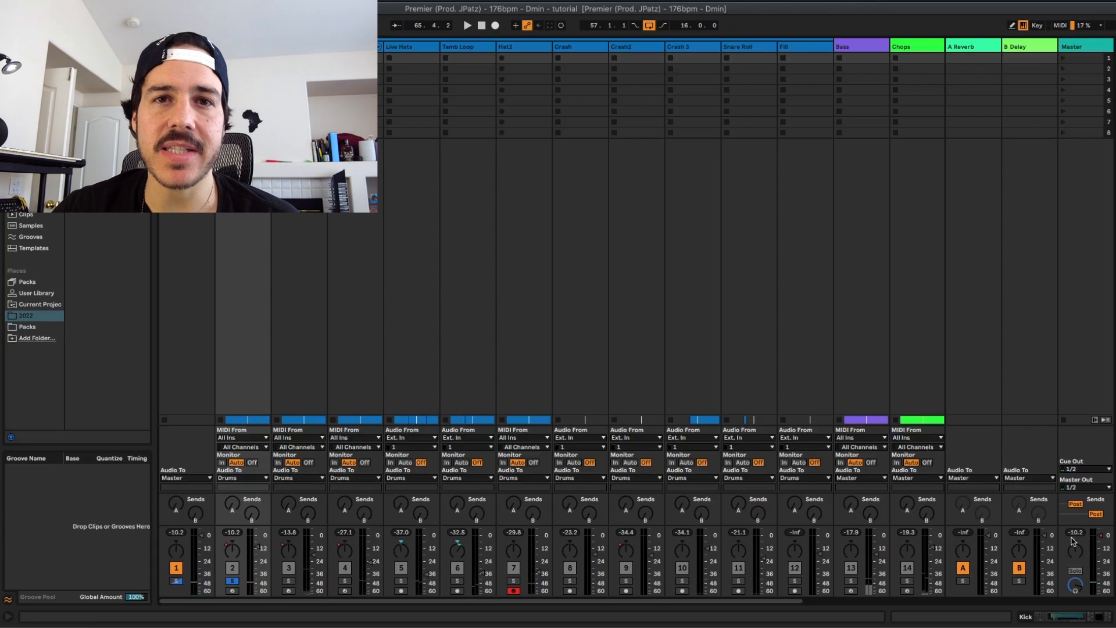
key("Tab")
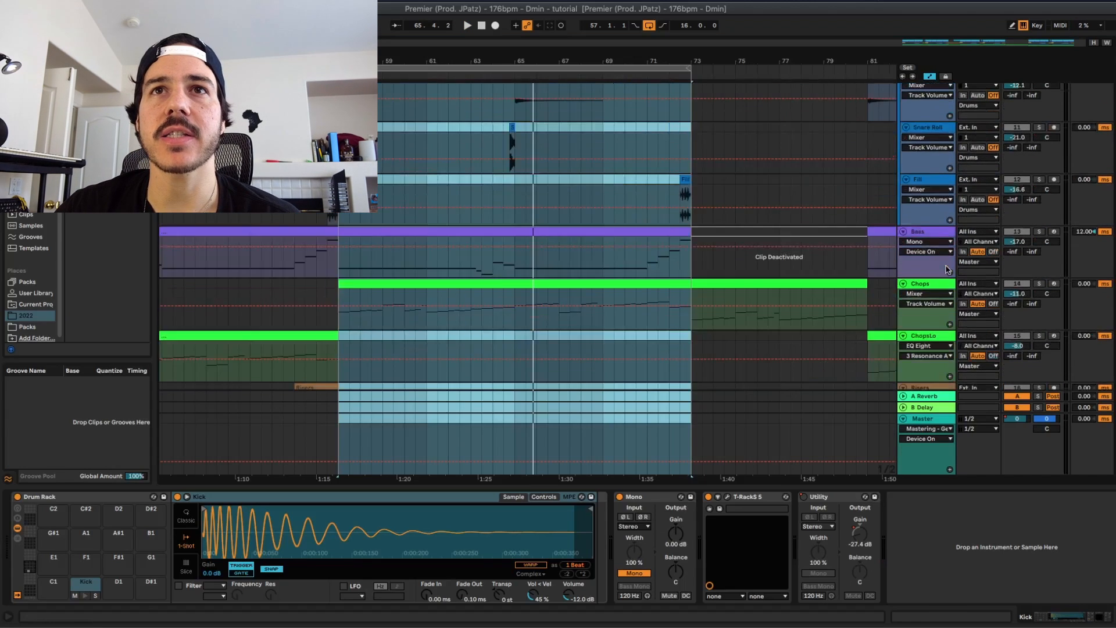
left_click(937, 233)
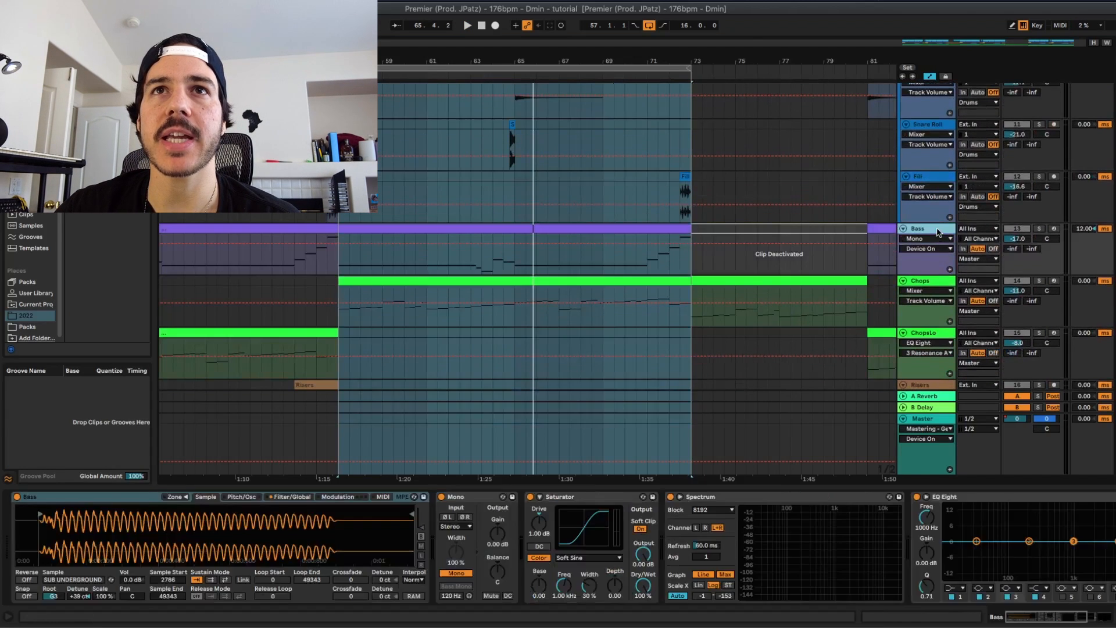
scroll(945, 236, "up", 2)
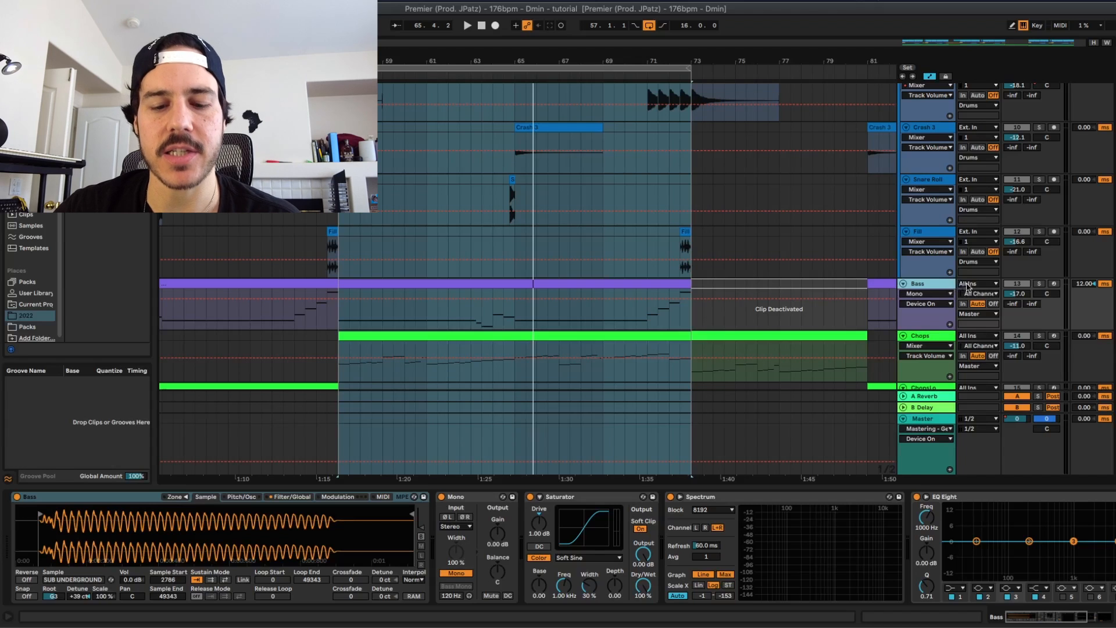
left_click(1039, 283)
key("space")
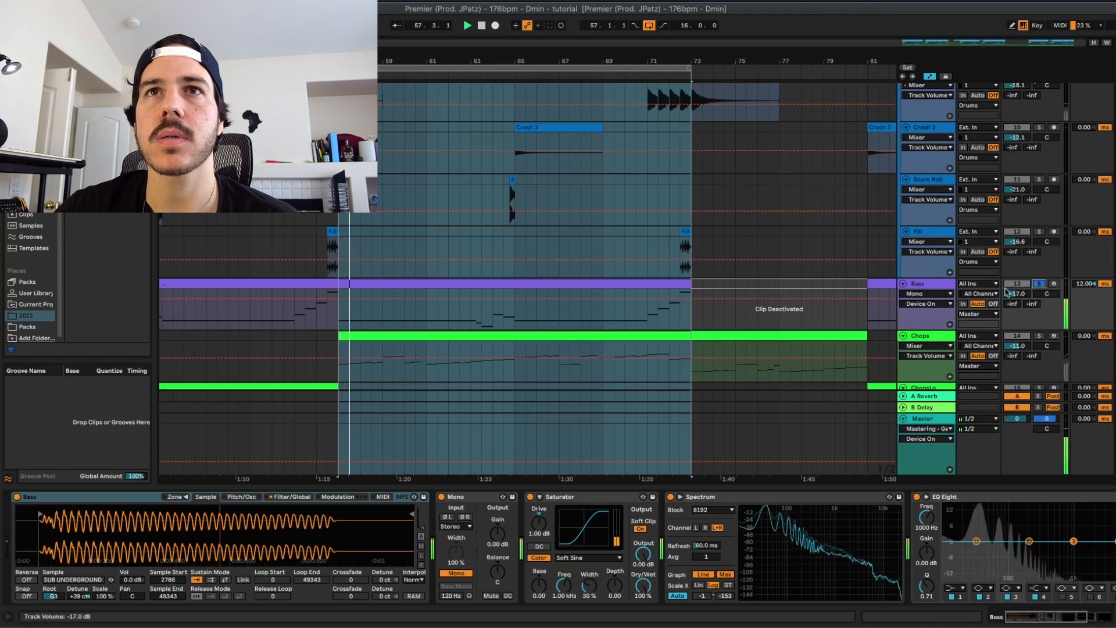
Pull the Bass track's volume down to silence, raise it against the kick, and settle it at -17.0 dB.
left_click_drag(1018, 294, 1018, 297)
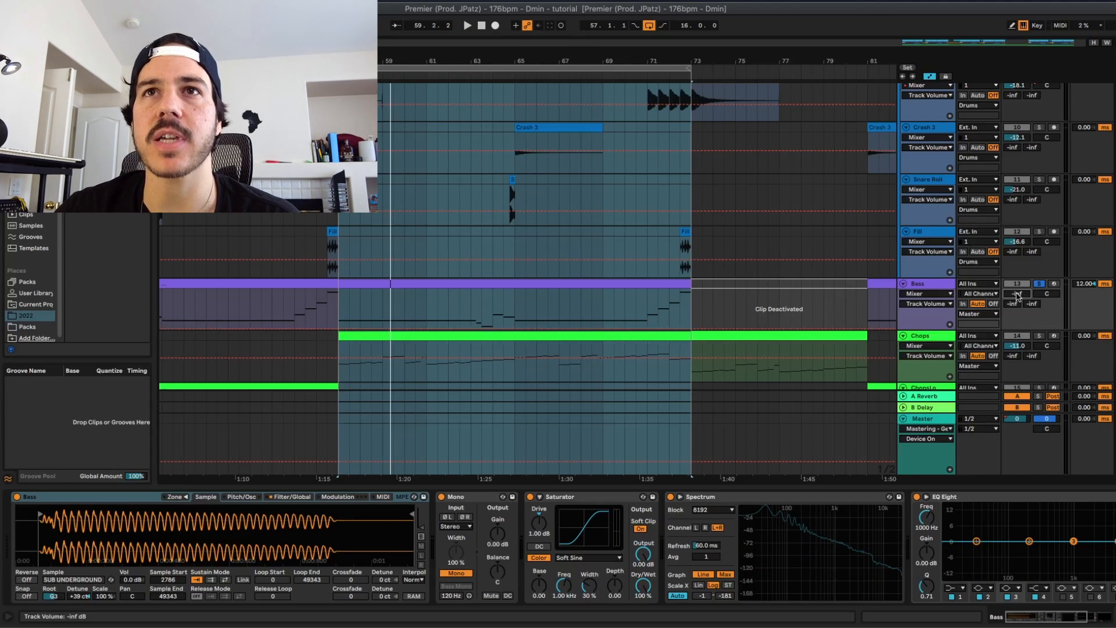
mouse_move(1017, 297)
left_mouse_down()
mouse_move(1018, 271)
mouse_move(1019, 296)
left_mouse_up()
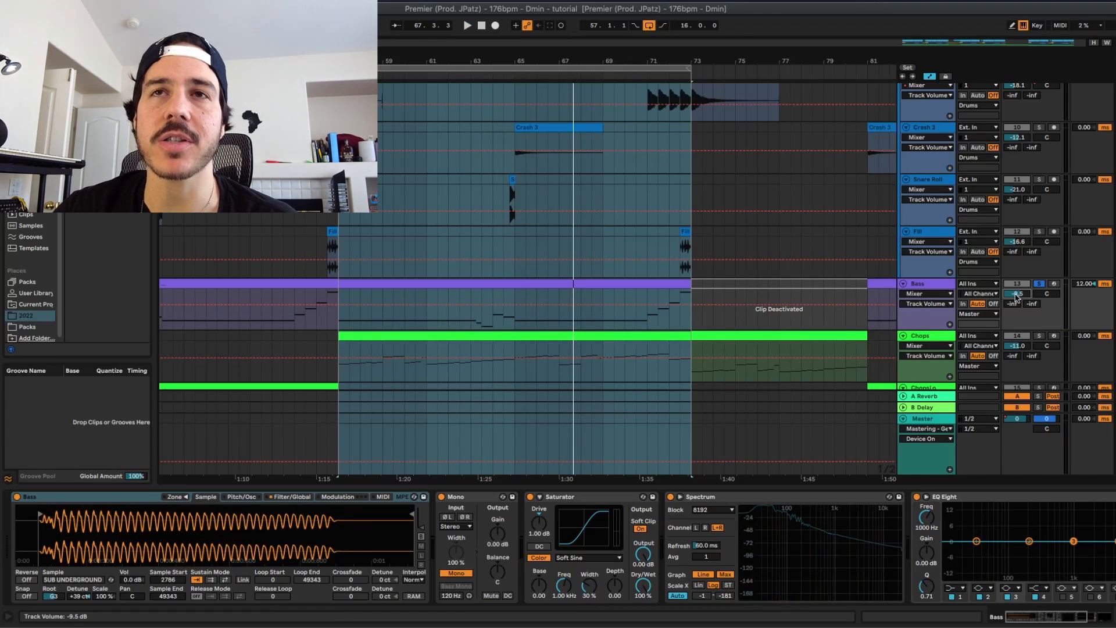
key("space")
left_click_drag(1019, 297, 1018, 316)
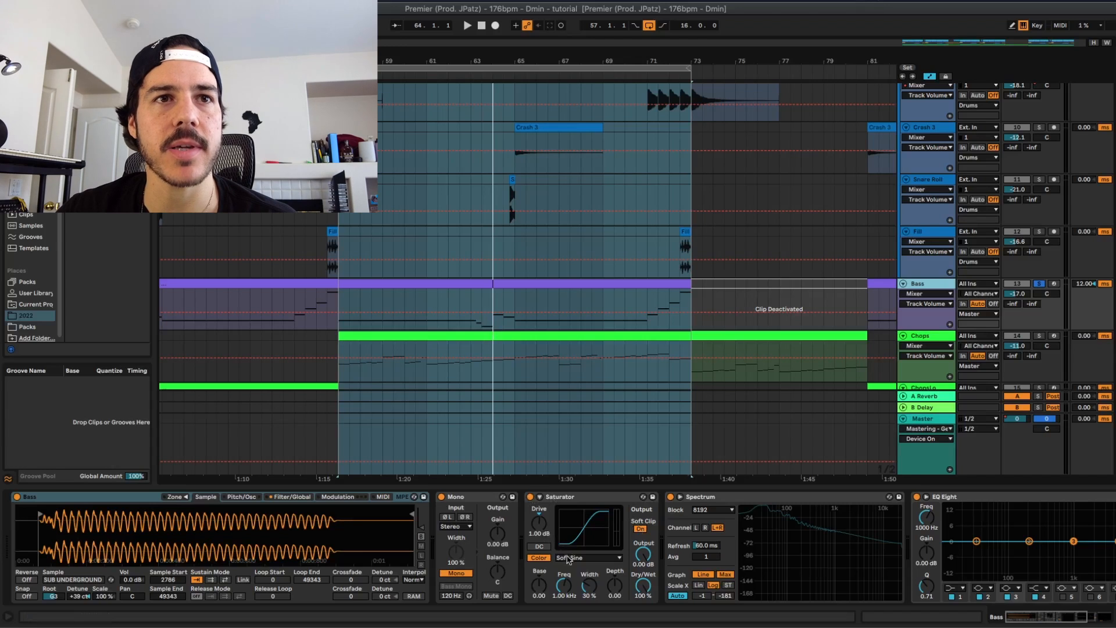
Compare the bass sound during playback with its Saturator bypassed and switched back on.
left_click(530, 497)
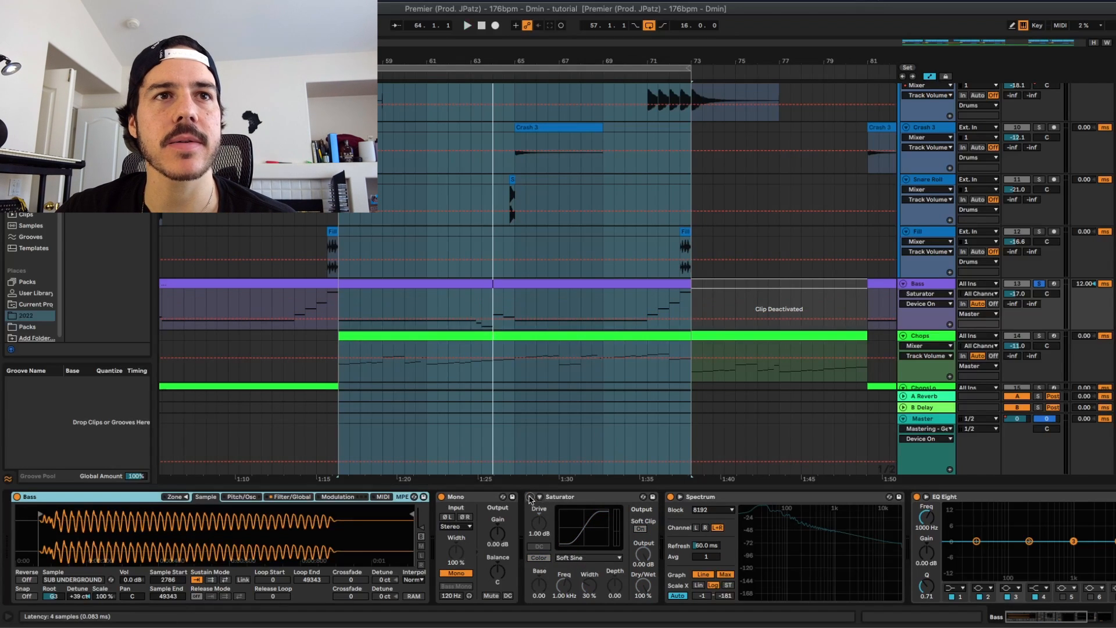
key("space")
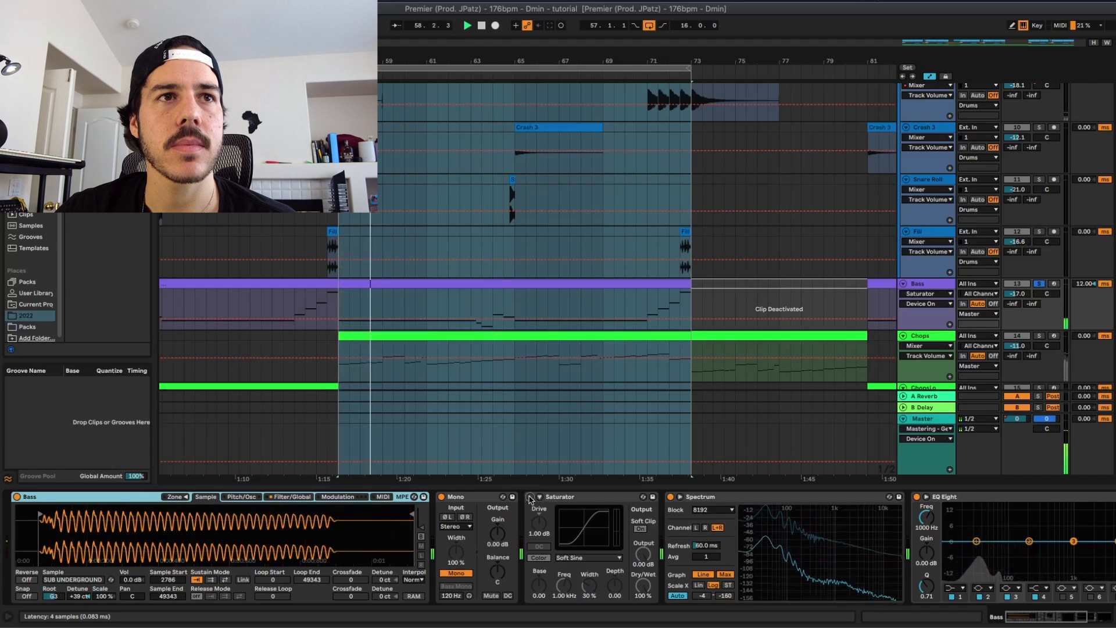
left_click(530, 497)
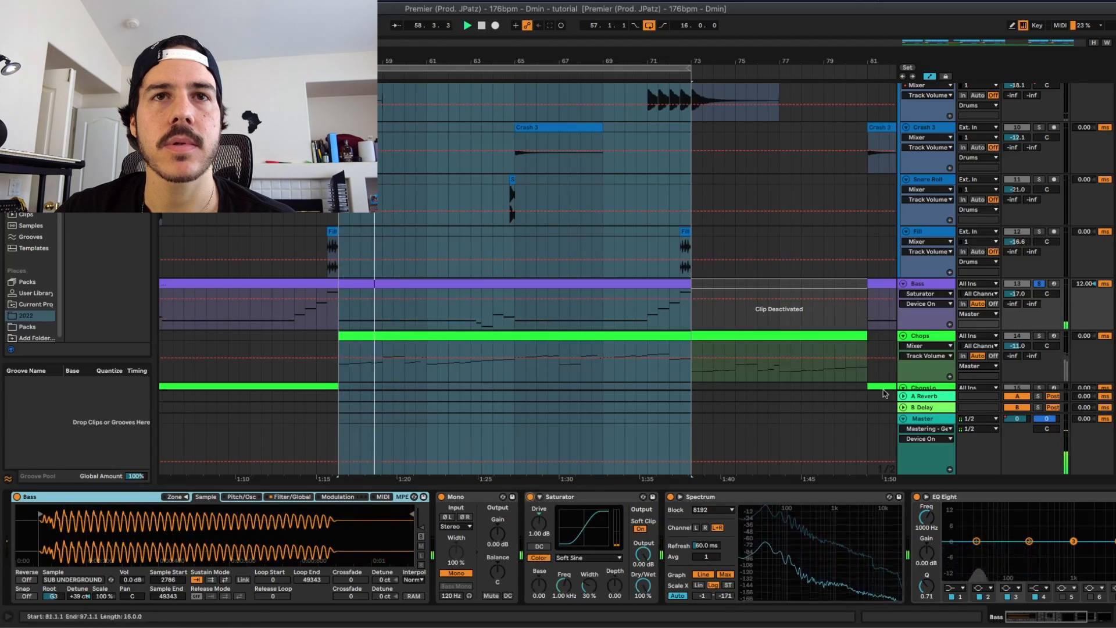
key("super+alt+l")
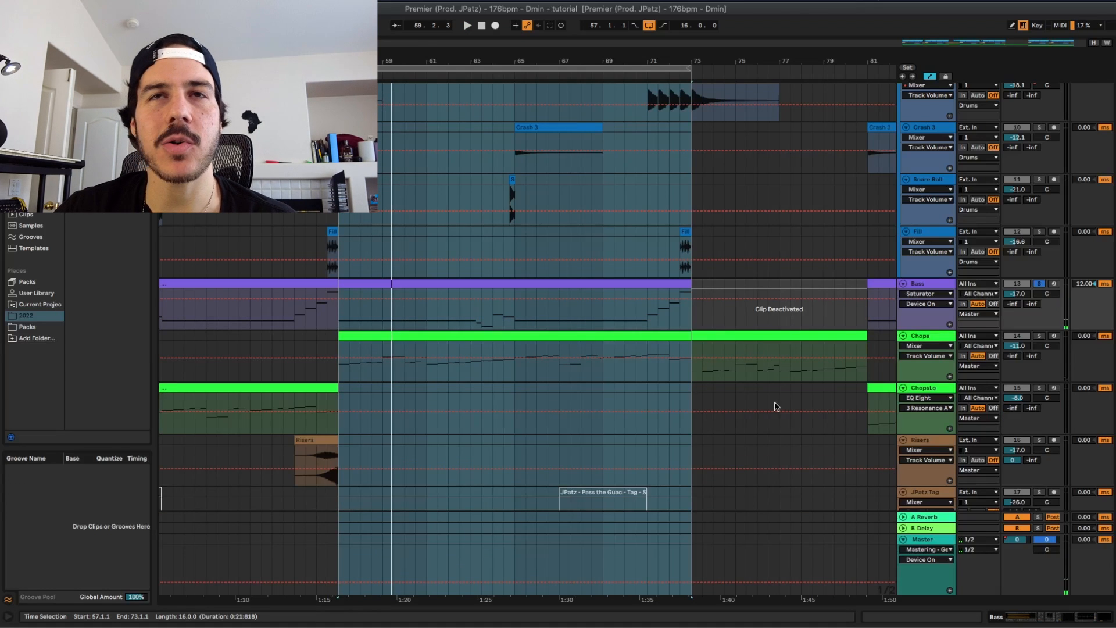
scroll(777, 406, "up", 15)
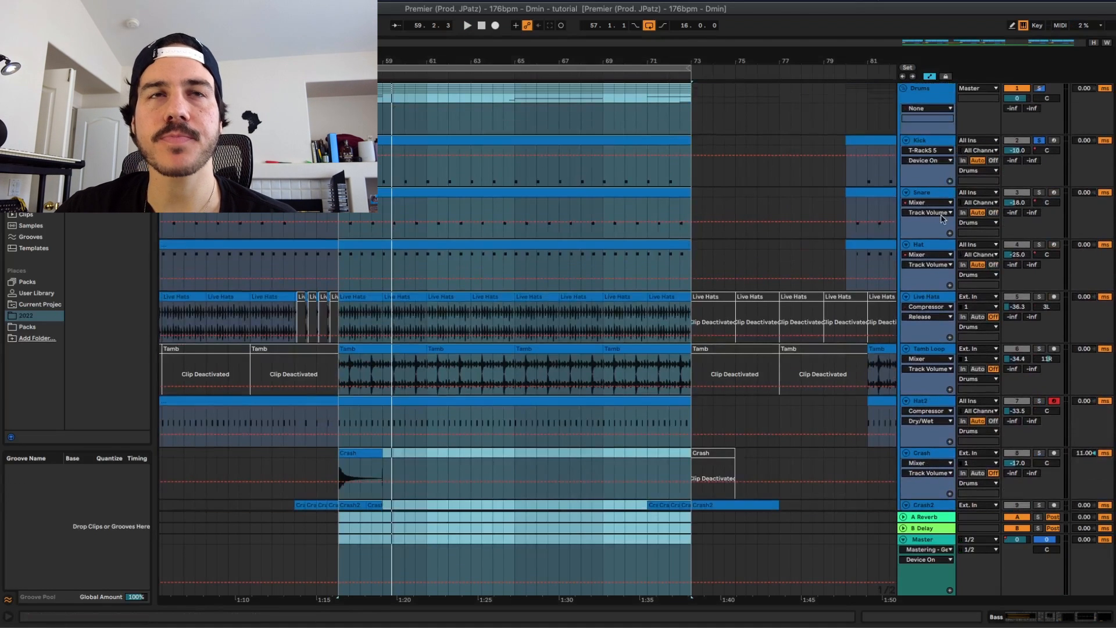
scroll(881, 246, "down", 5)
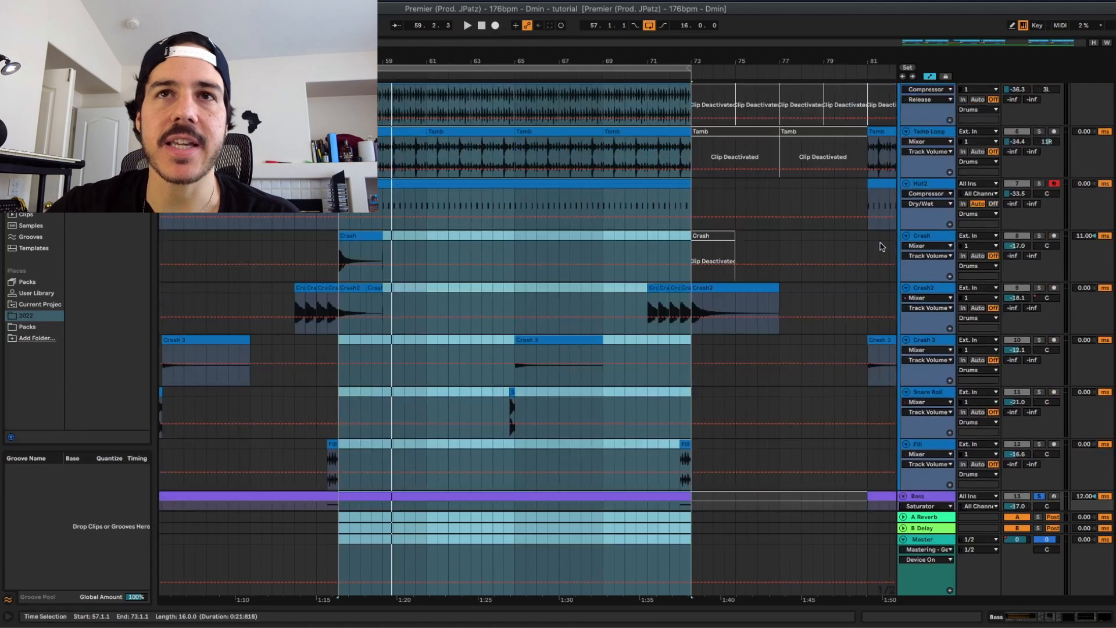
key("super+alt+l")
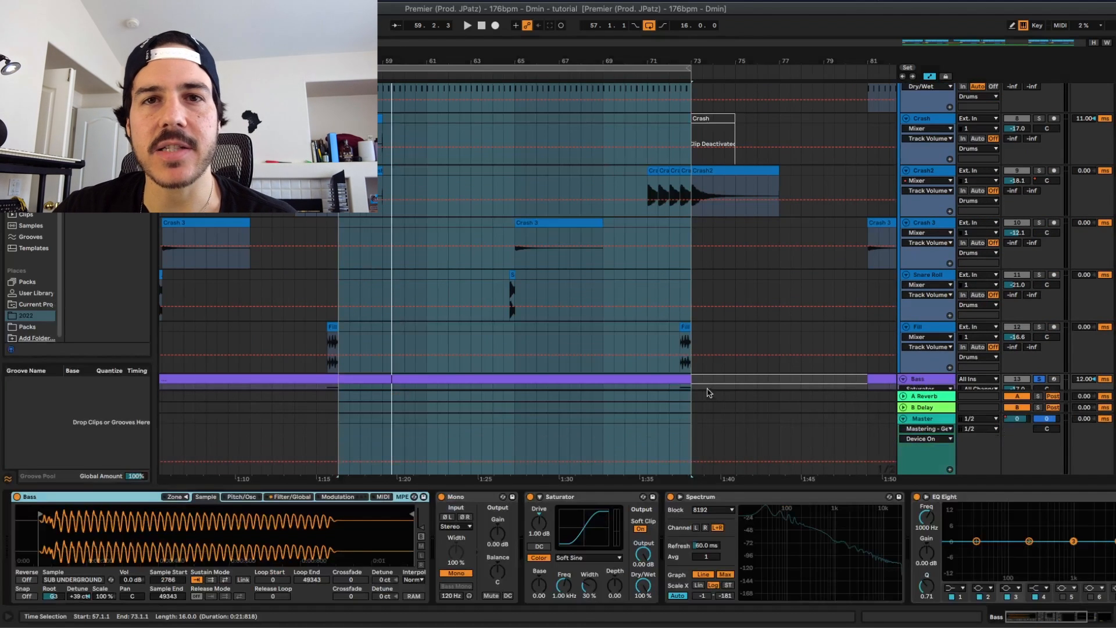
scroll(710, 381, "up", 8)
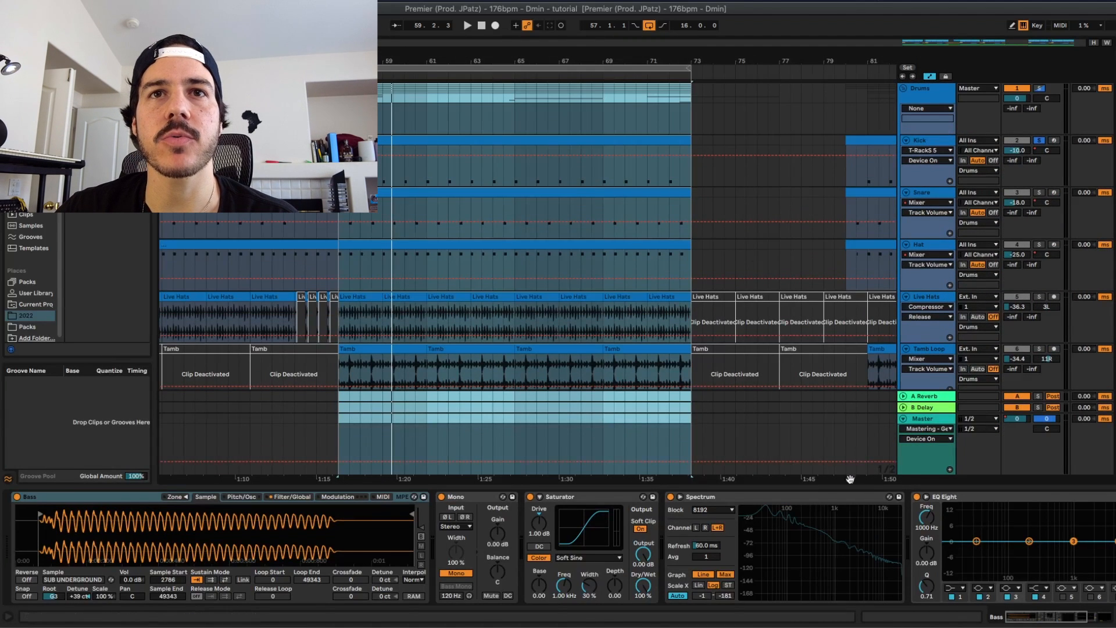
key("super+alt+l")
key("space")
scroll(851, 482, "down", 2)
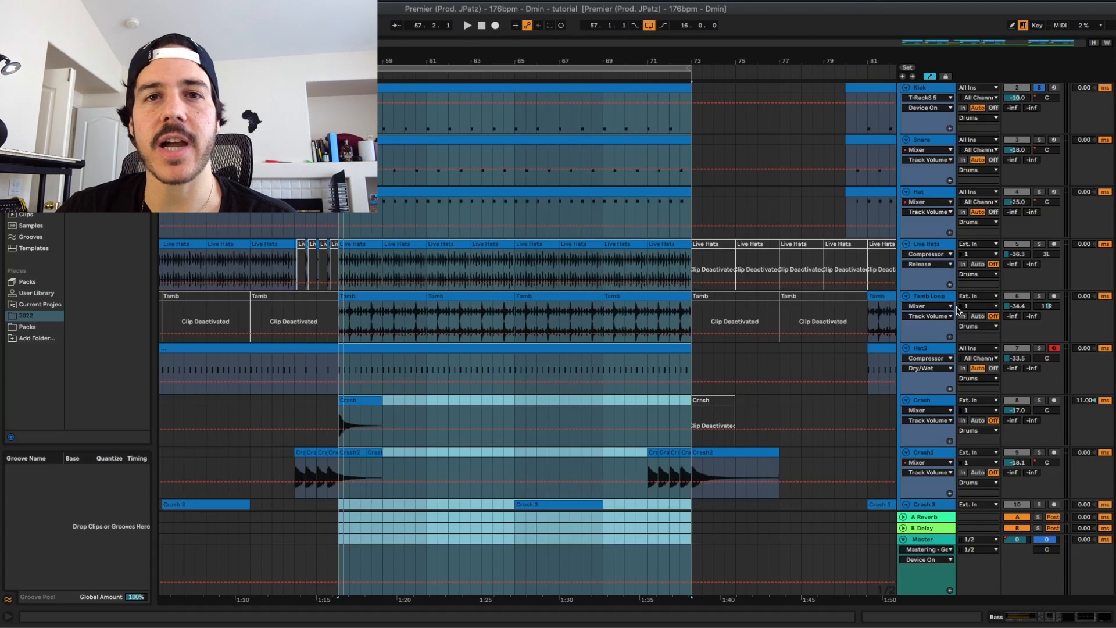
scroll(959, 314, "up", 2)
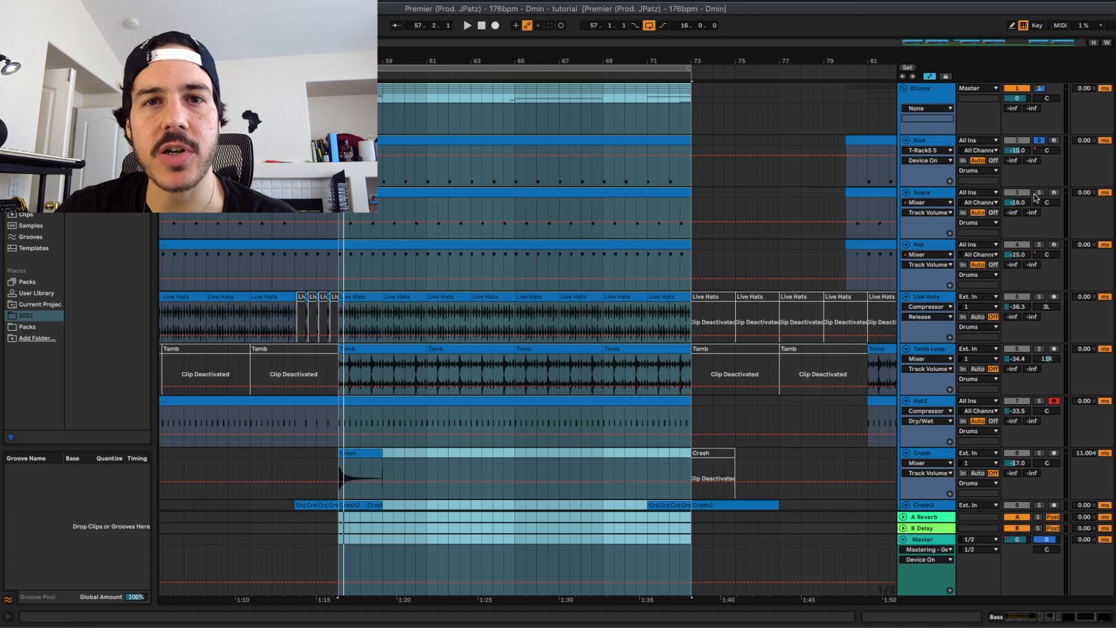
scroll(998, 254, "down", 1)
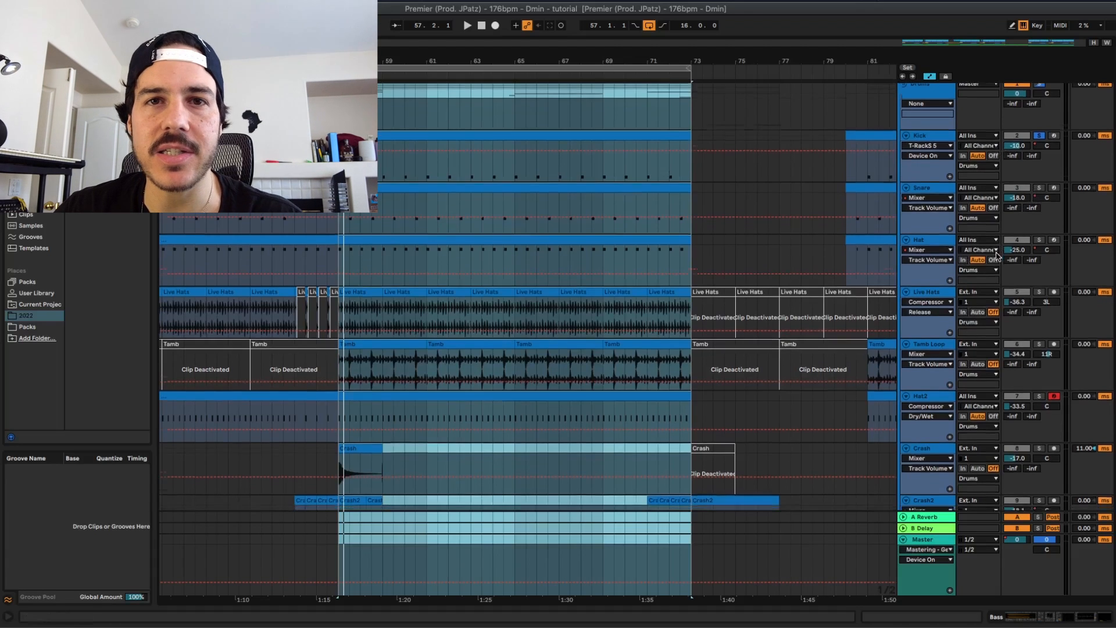
scroll(997, 255, "up", 1)
key("z")
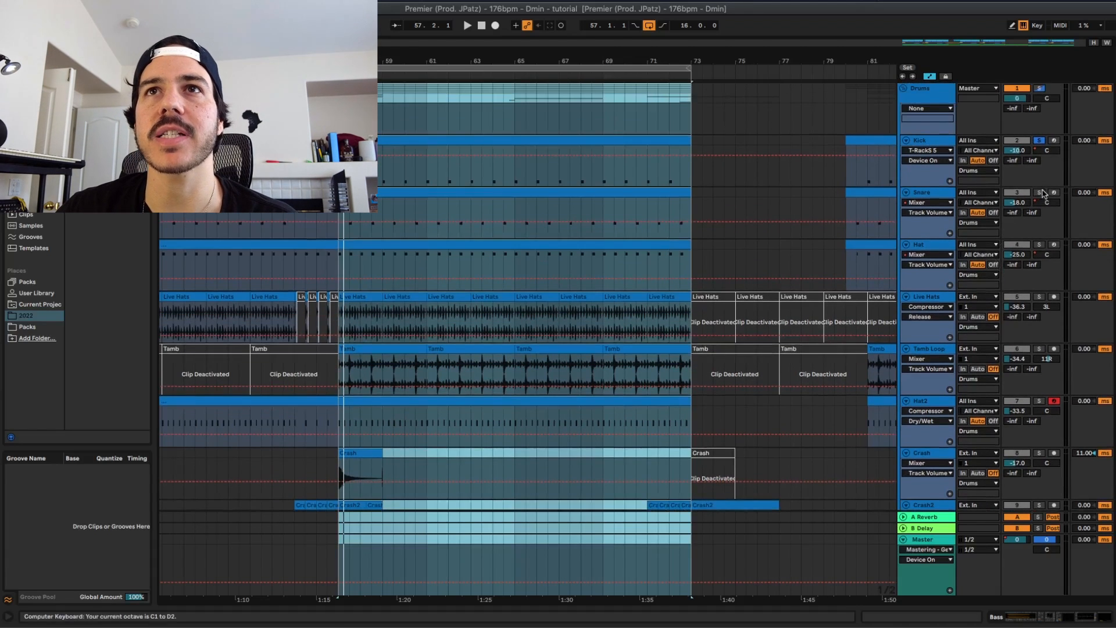
Solo the Snare track and balance its volume against the kick during playback, settling at -18.1 dB.
left_click(1039, 193)
key("space")
mouse_move(1017, 202)
left_mouse_down()
mouse_move(1017, 238)
mouse_move(1017, 194)
left_mouse_up()
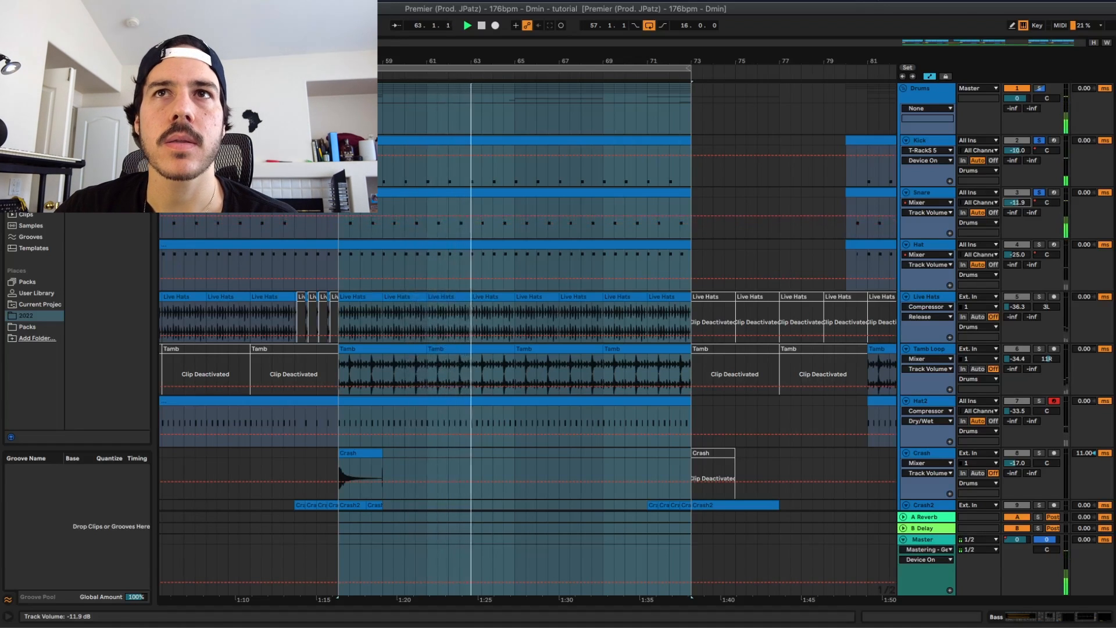
left_click_drag(1017, 202, 1017, 207)
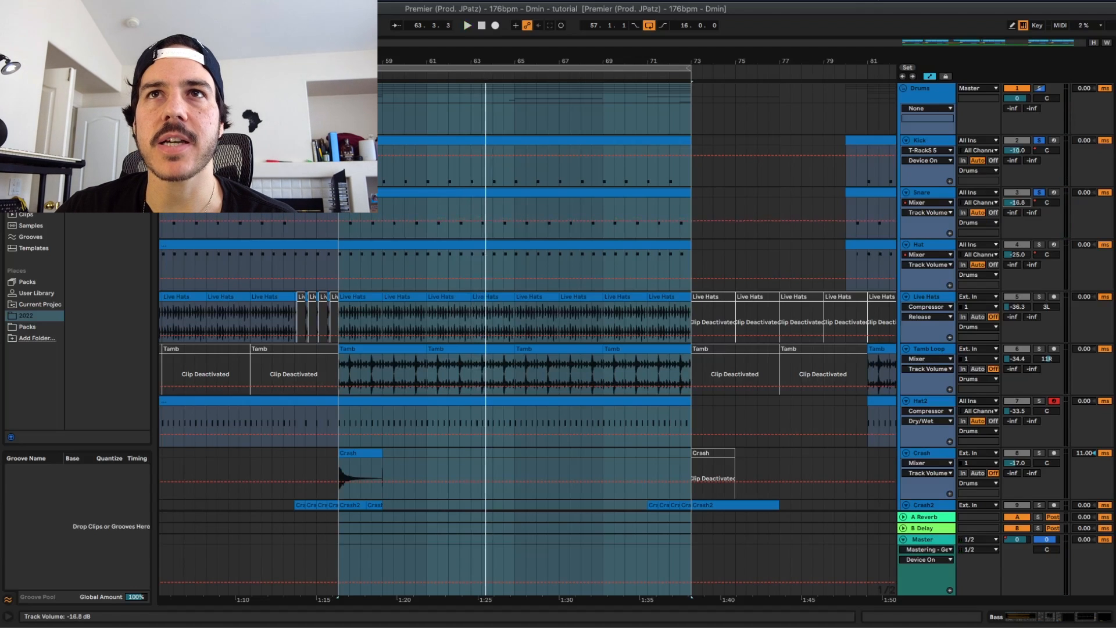
key("space")
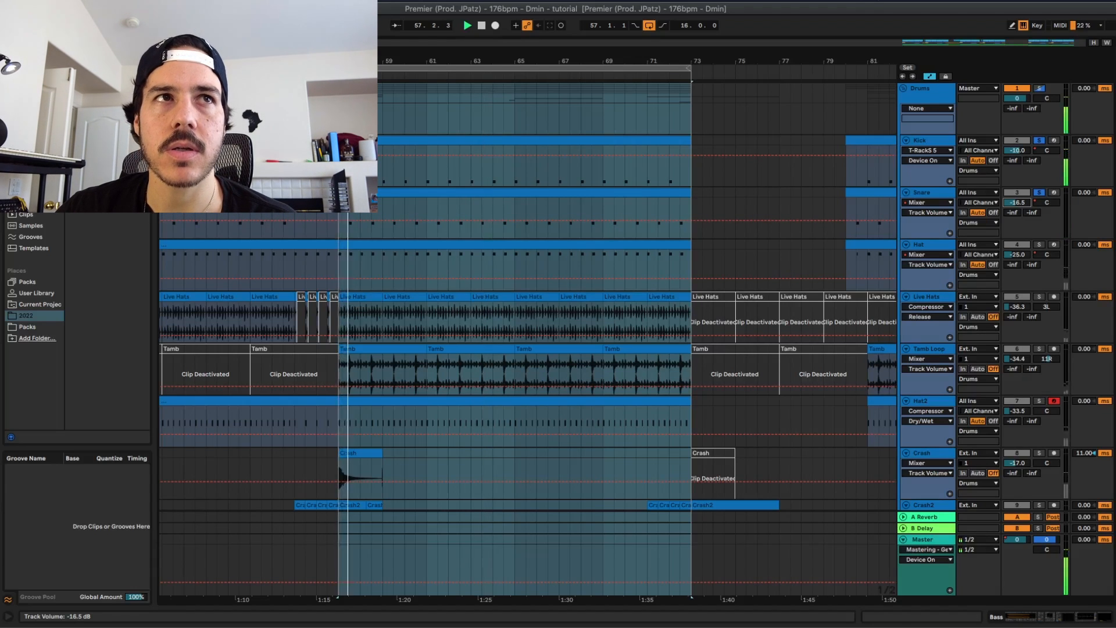
left_click_drag(1017, 203, 1018, 205)
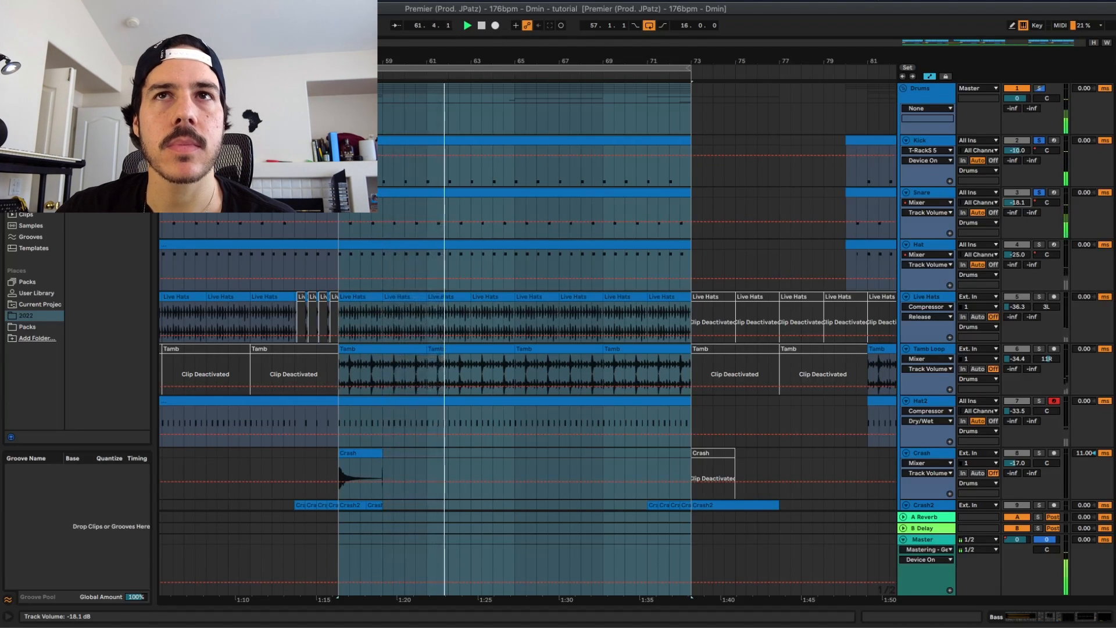
key("space")
Solo the Hat track, bring its volume up from silence against the kick and snare, and settle it at -25.0 dB.
double_click(937, 246)
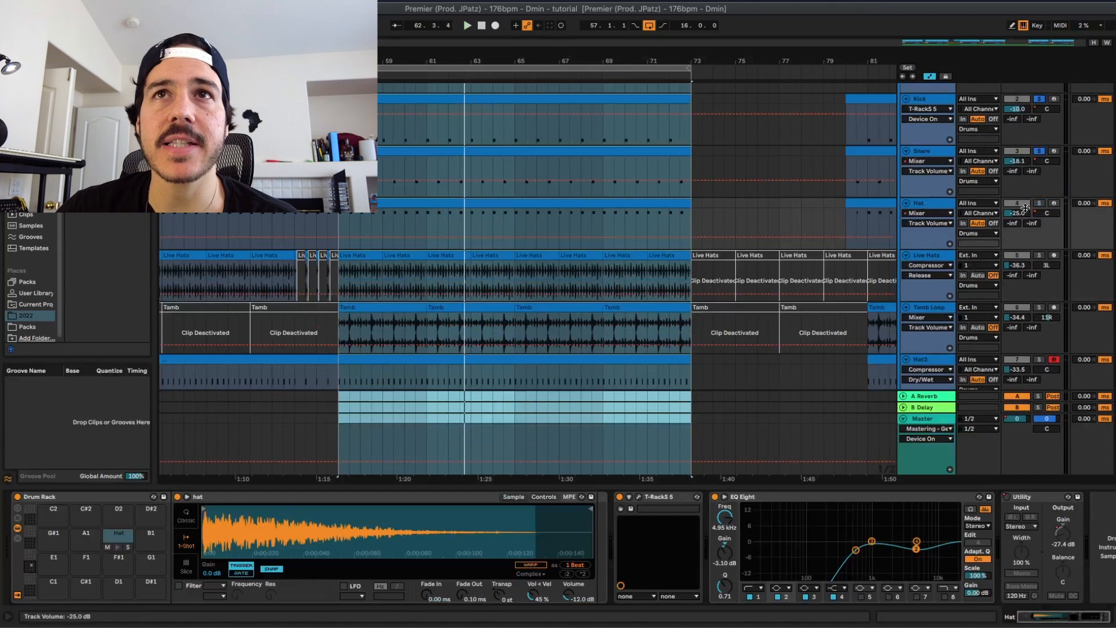
left_click_drag(1017, 216, 1018, 256)
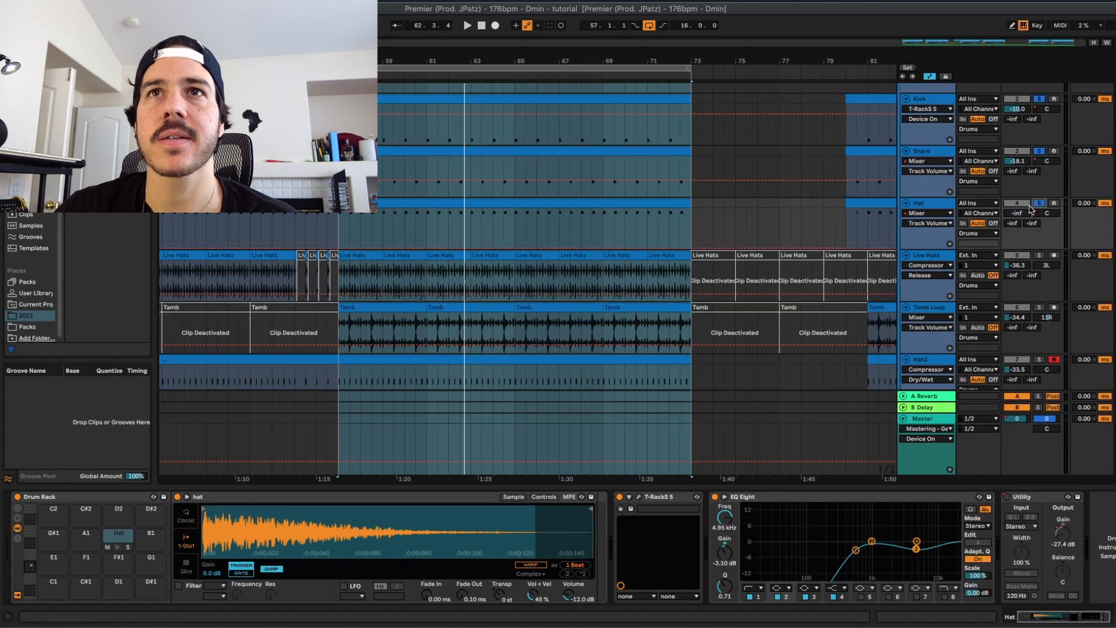
key("space")
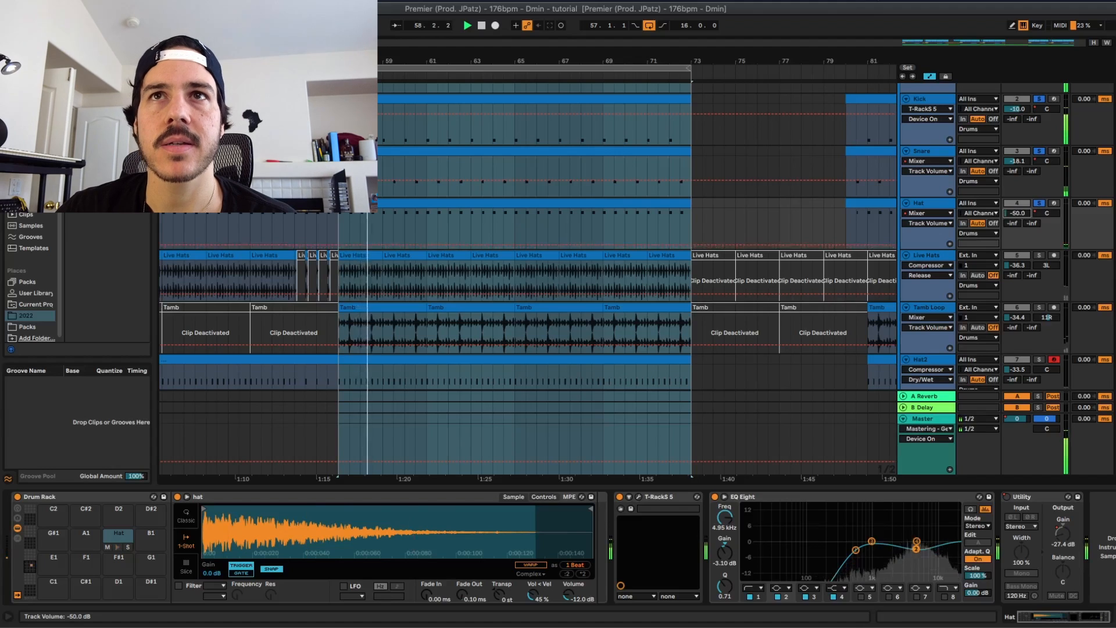
mouse_move(1018, 214)
left_mouse_down()
mouse_move(1018, 201)
mouse_move(1018, 212)
left_mouse_up()
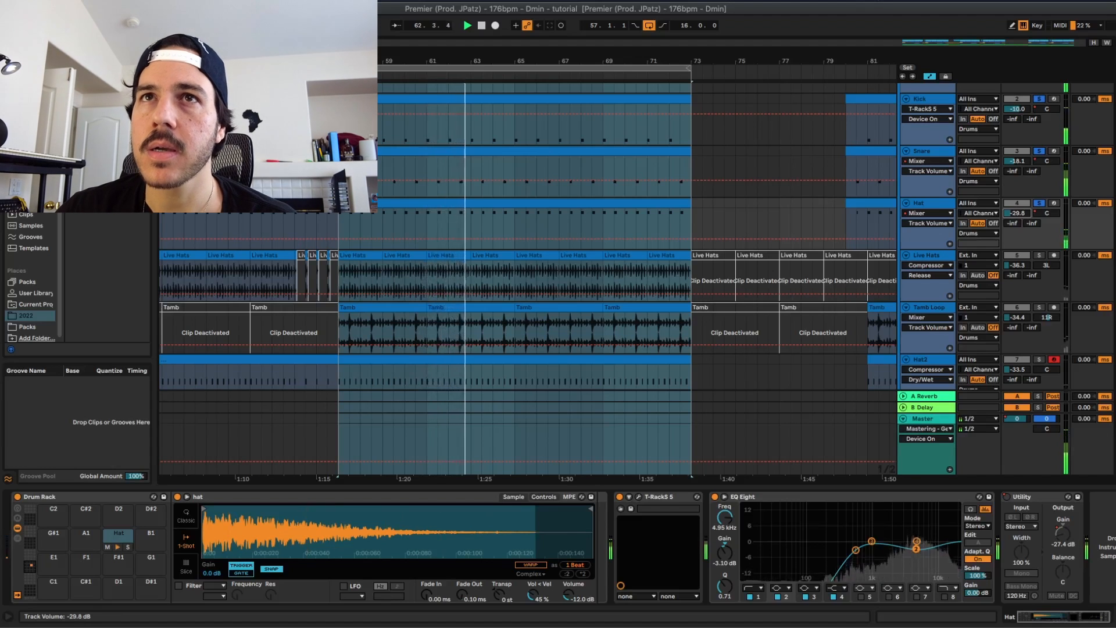
left_click_drag(1018, 214, 1017, 203)
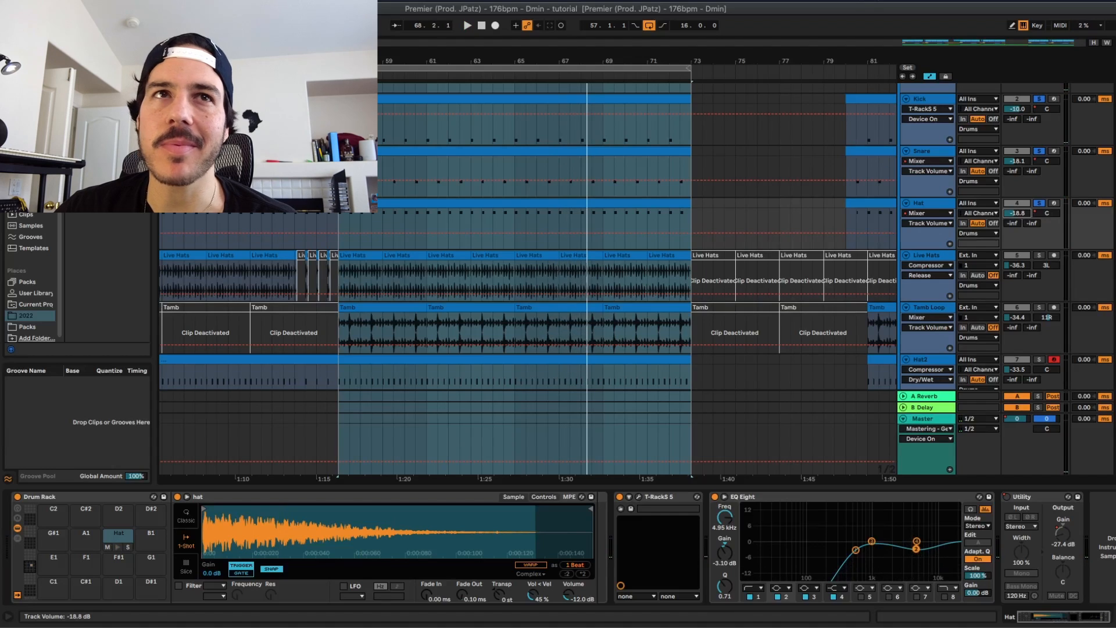
key("space")
left_click_drag(1018, 213, 1018, 222)
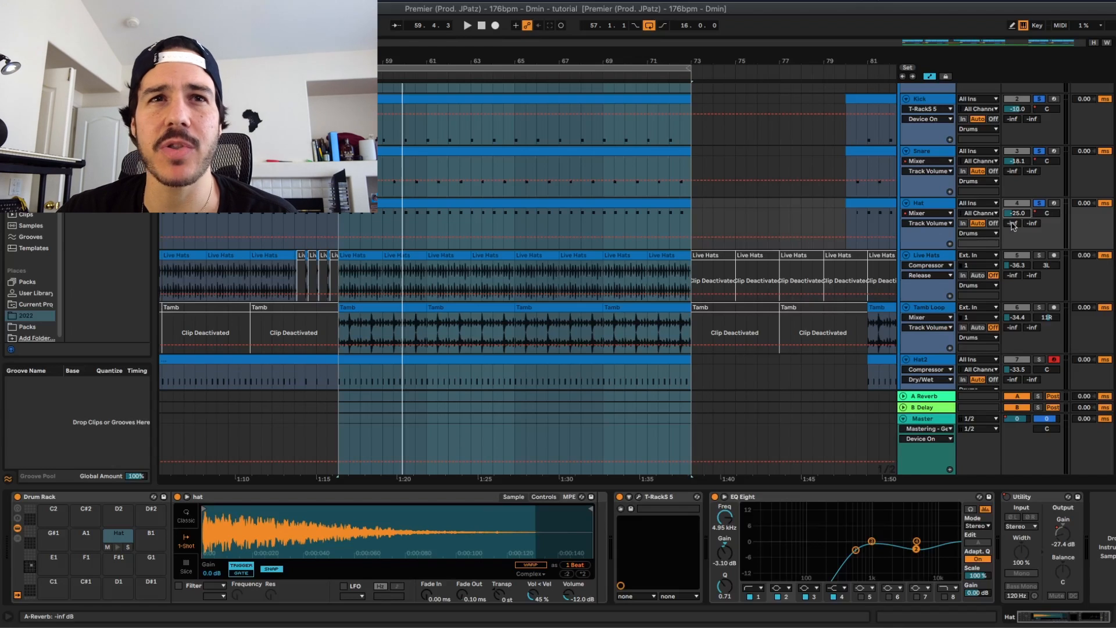
Examine the Kick track's device chain, including its Mono and T-RackS 5 devices.
scroll(955, 176, "up", 3)
left_click(925, 140)
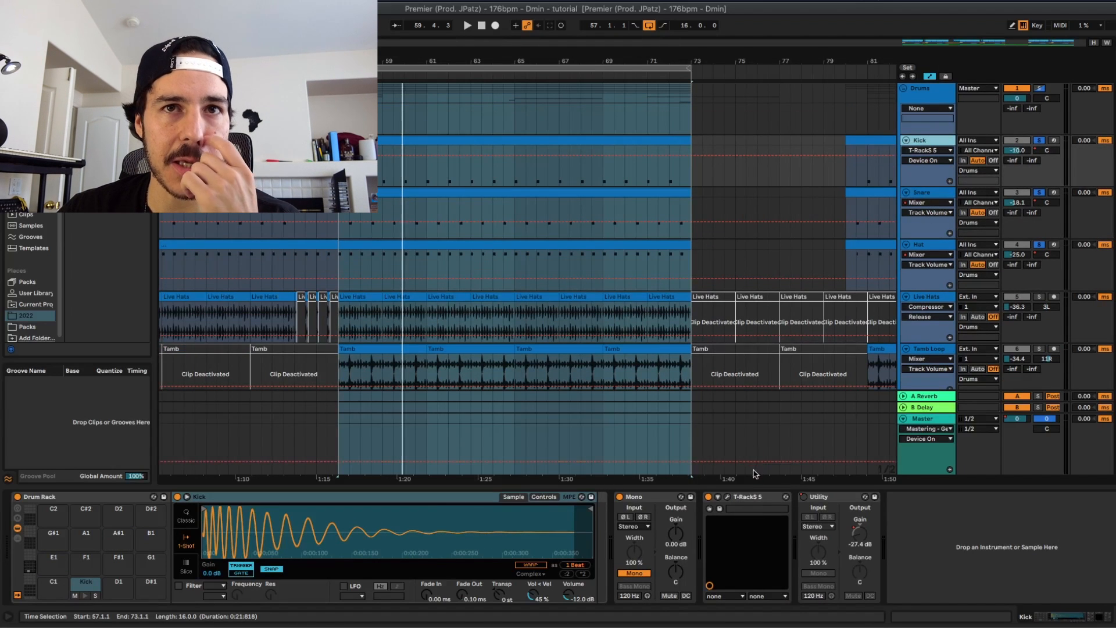
left_click(642, 497)
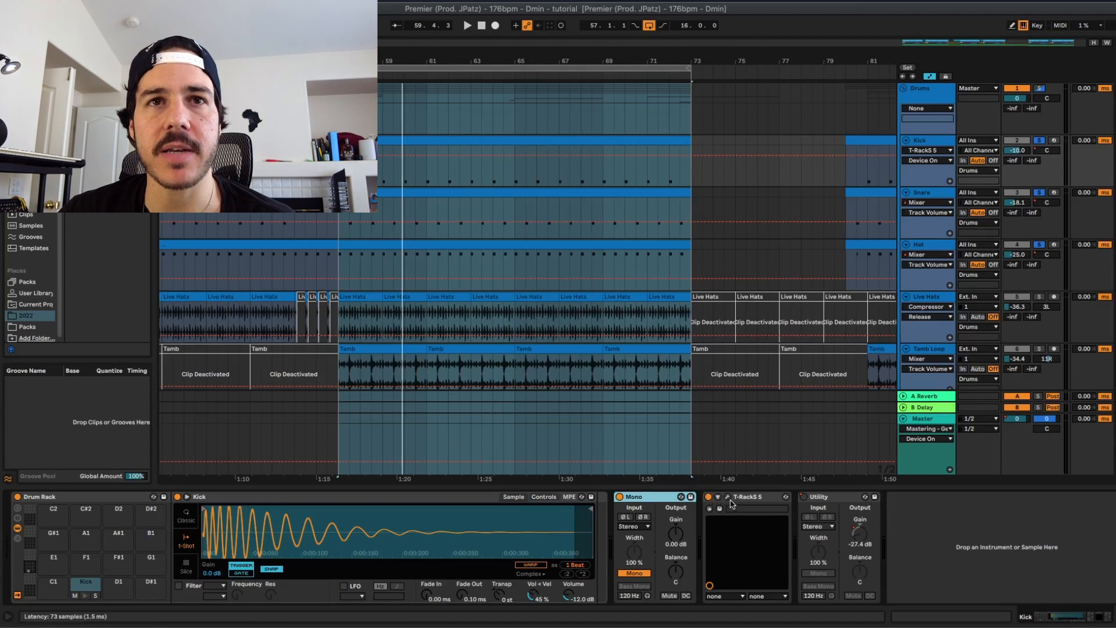
left_click(752, 497)
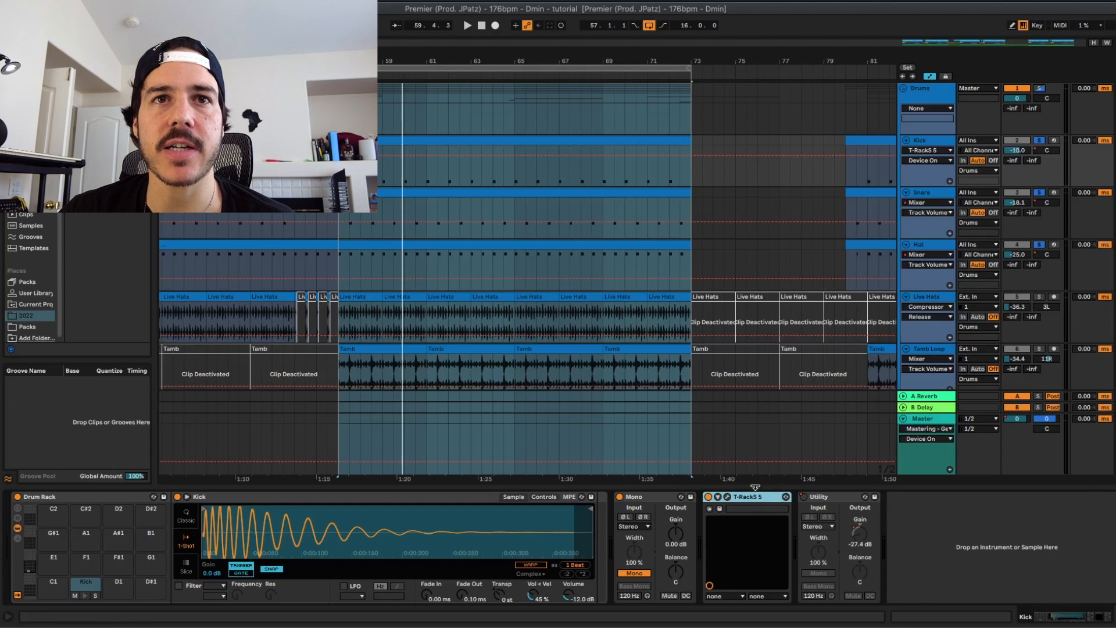
Examine the device chains on the Snare, Live Hats and Hat tracks.
left_click(934, 194)
left_click(932, 297)
scroll(934, 301, "down", 3)
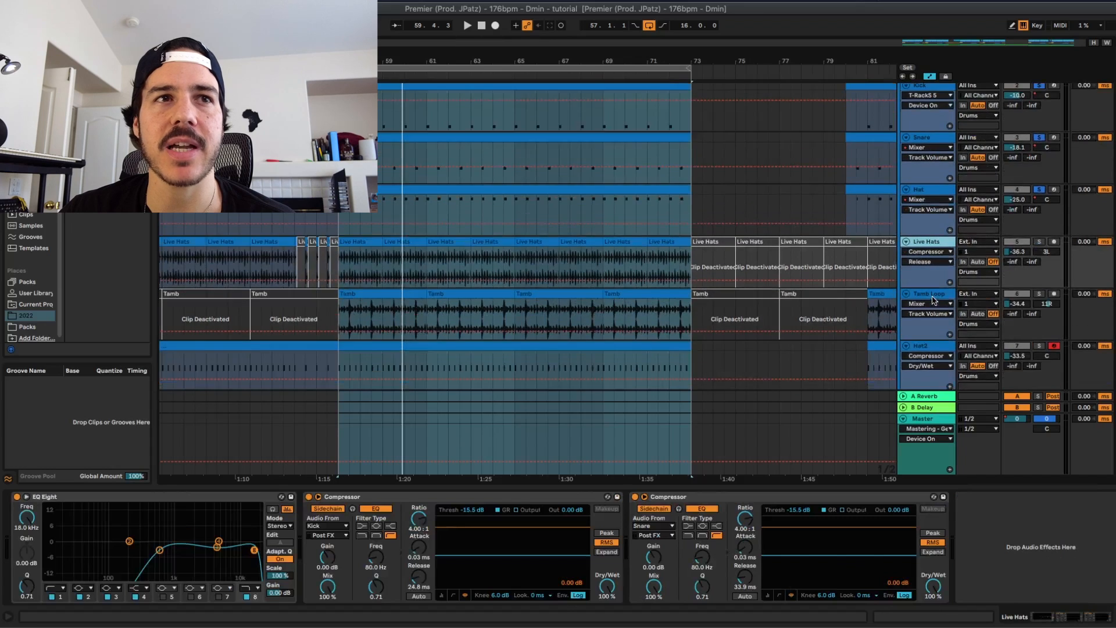
scroll(934, 279, "up", 2)
left_click(934, 158)
left_click(926, 209)
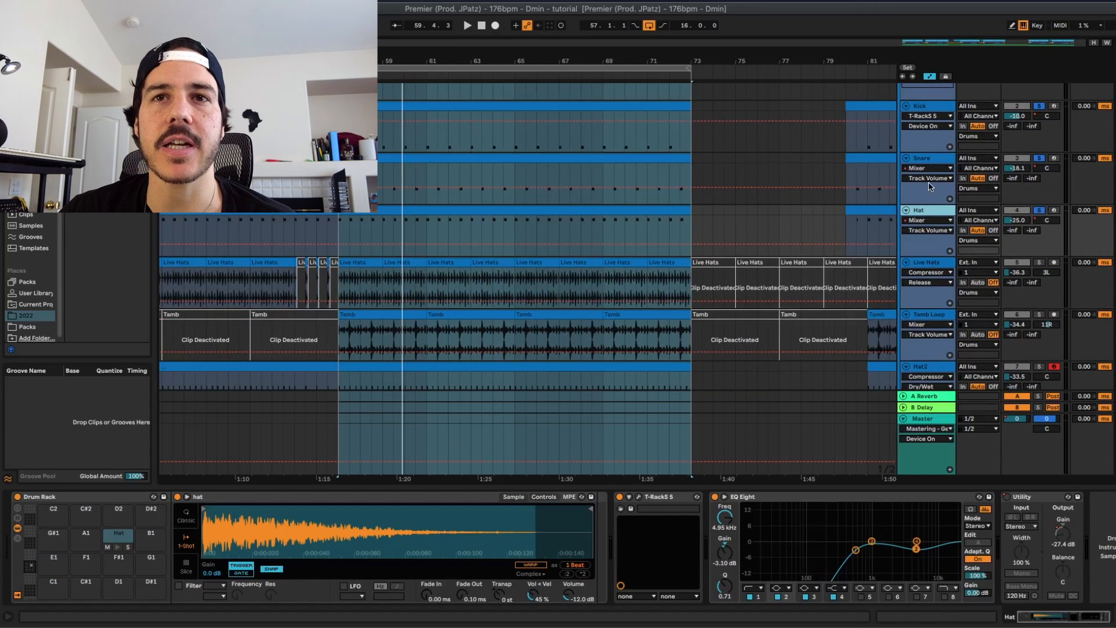
Examine the device chains on the Kick, Snare and Hat tracks, enlarging the Snare's EQ Eight curve for a closer look.
scroll(929, 183, "up", 1)
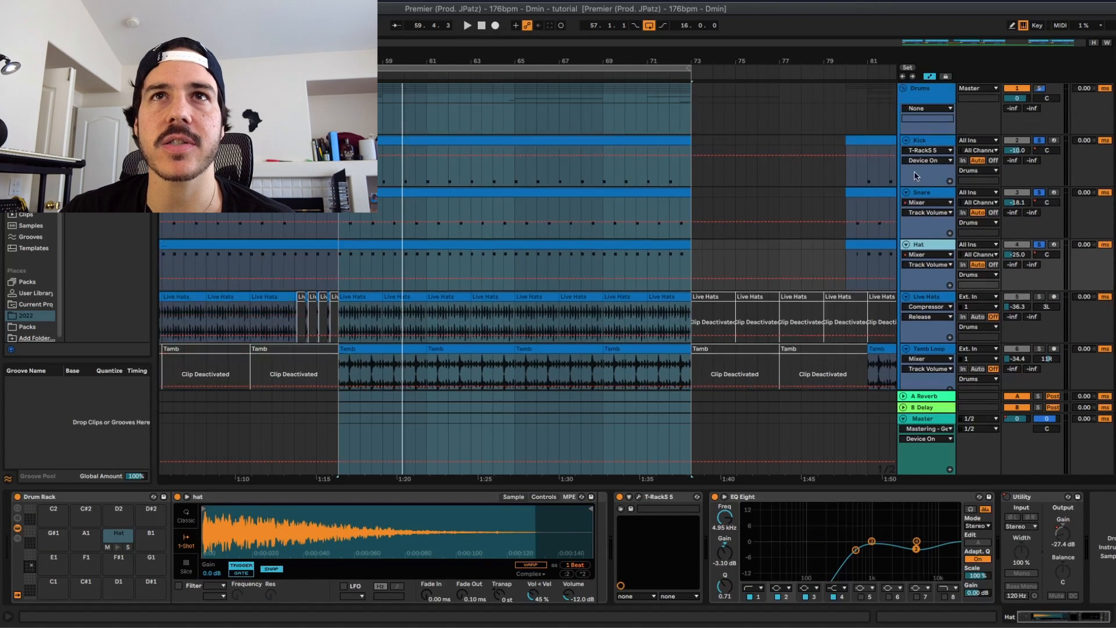
left_click(937, 141)
right_click(937, 140)
left_click(921, 135)
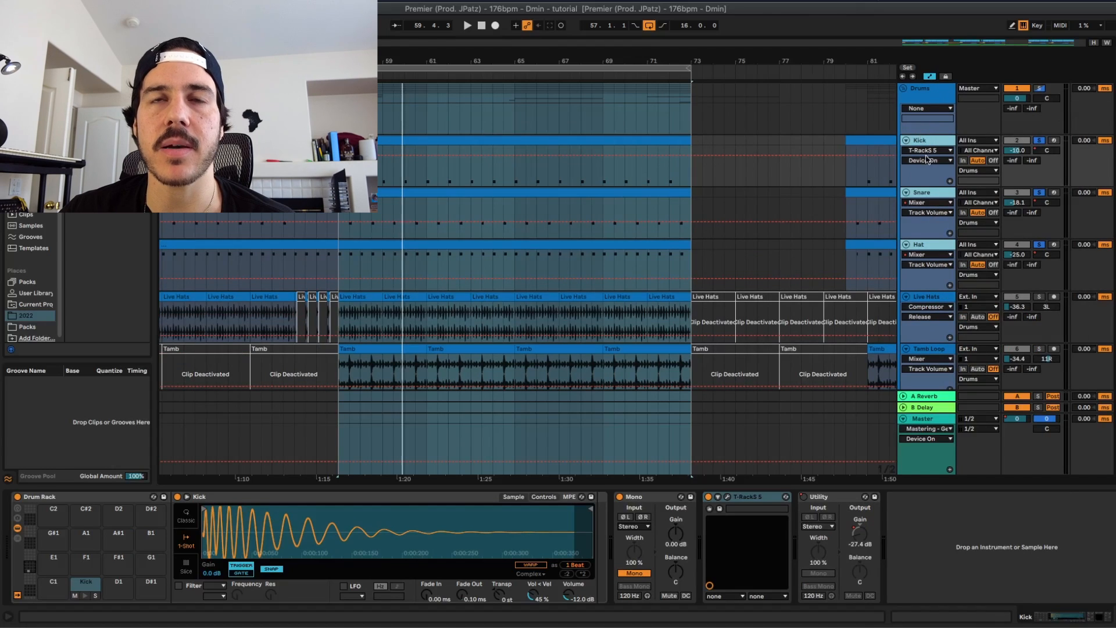
left_click(932, 194)
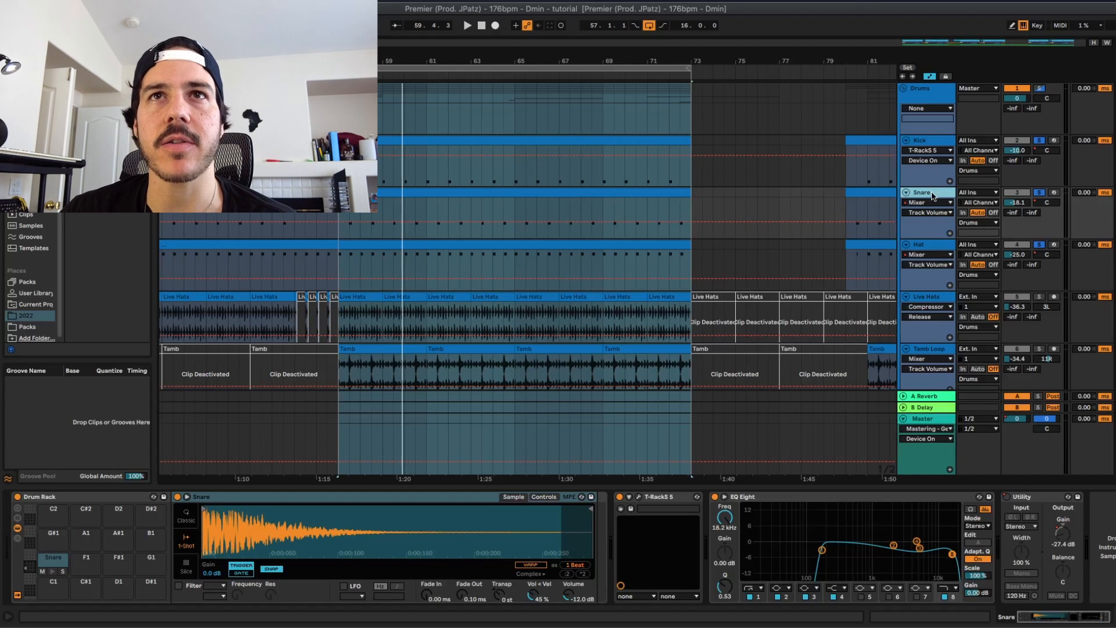
double_click(932, 196)
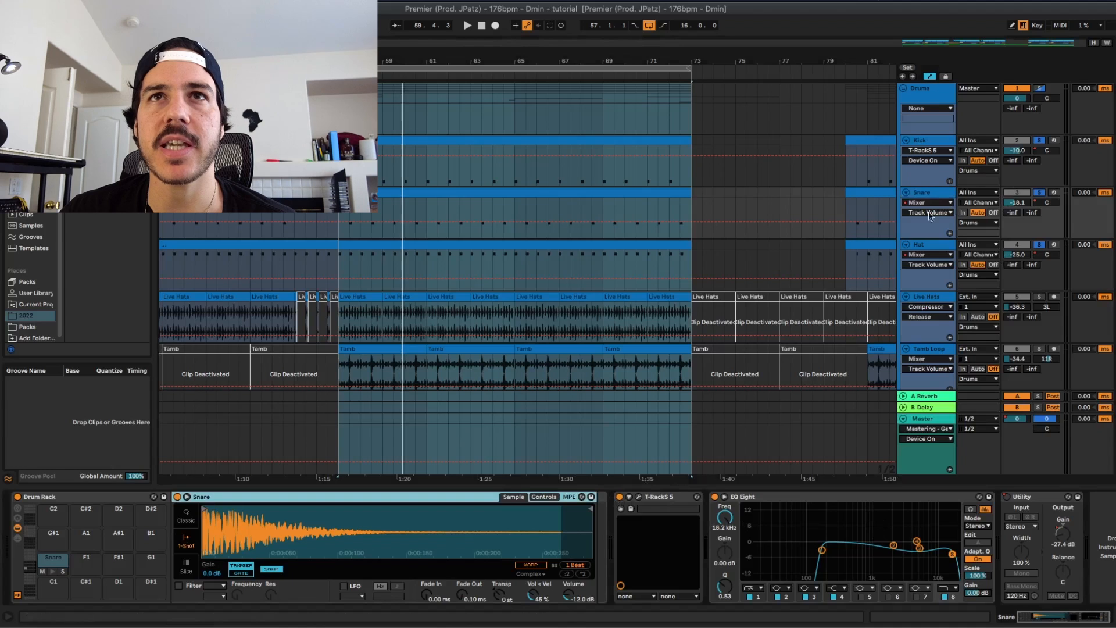
double_click(923, 524)
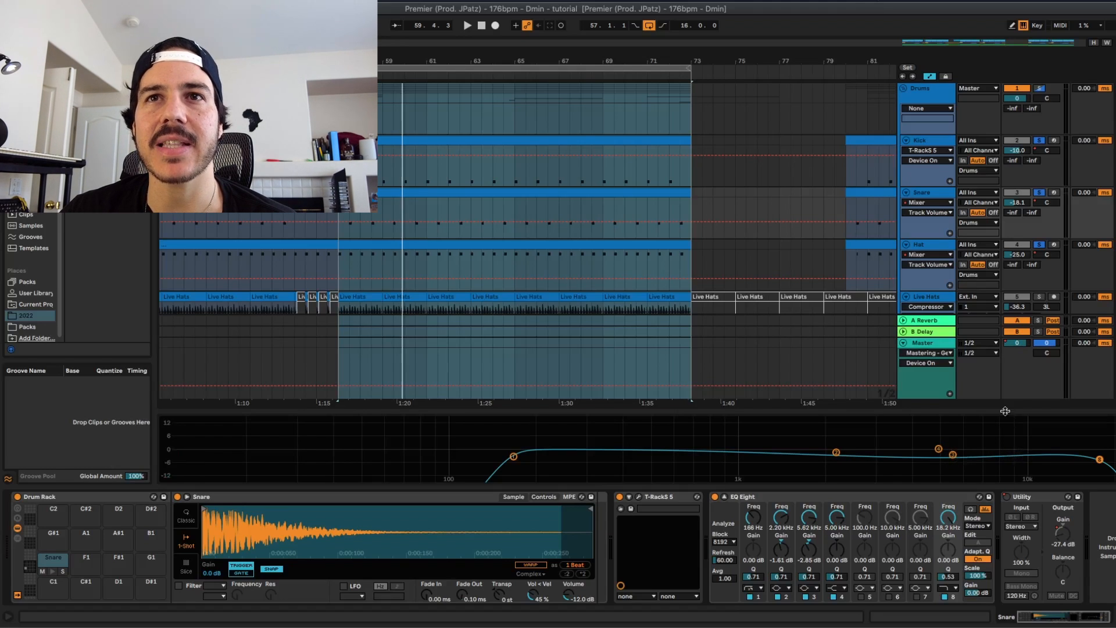
scroll(934, 251, "down", 2)
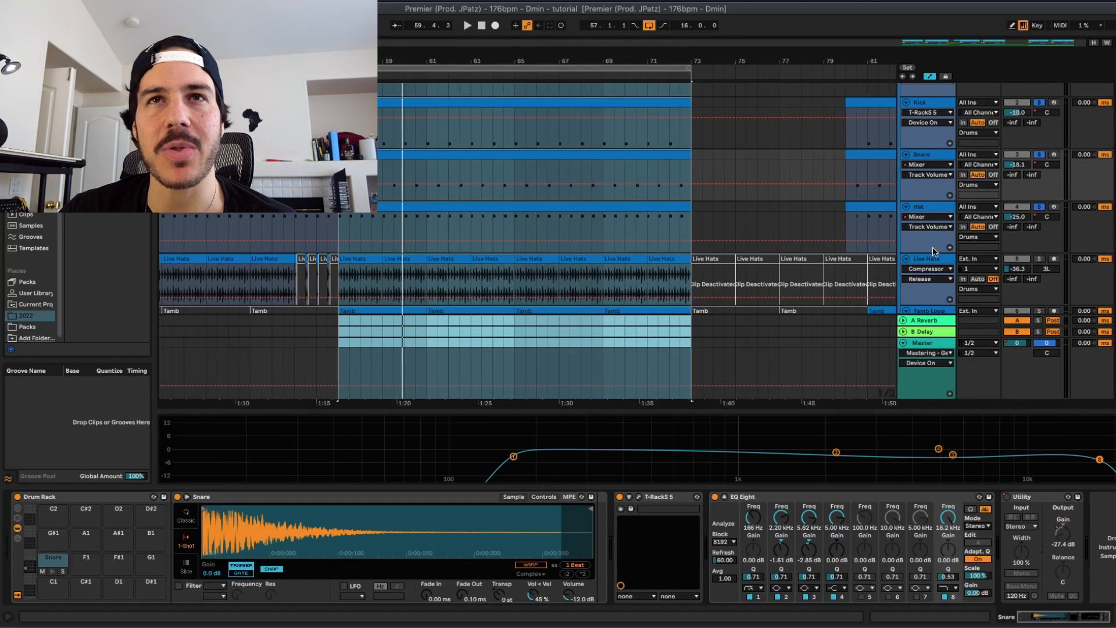
left_click(923, 207)
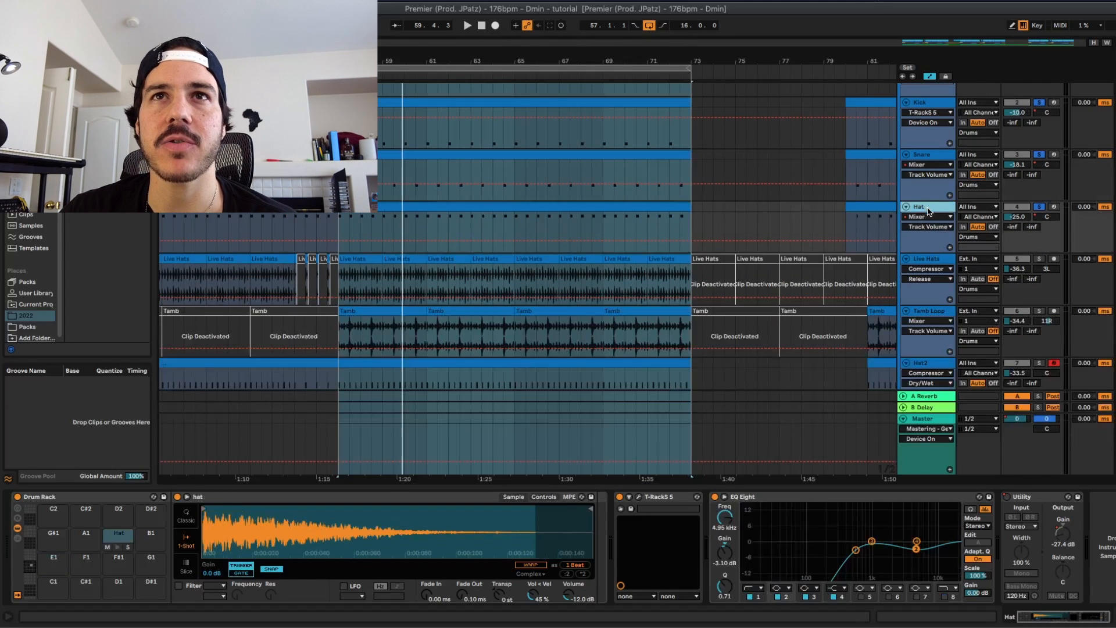
Play back the soloed kick, snare and hat together with the bass to check their balance.
scroll(970, 210, "up", 2)
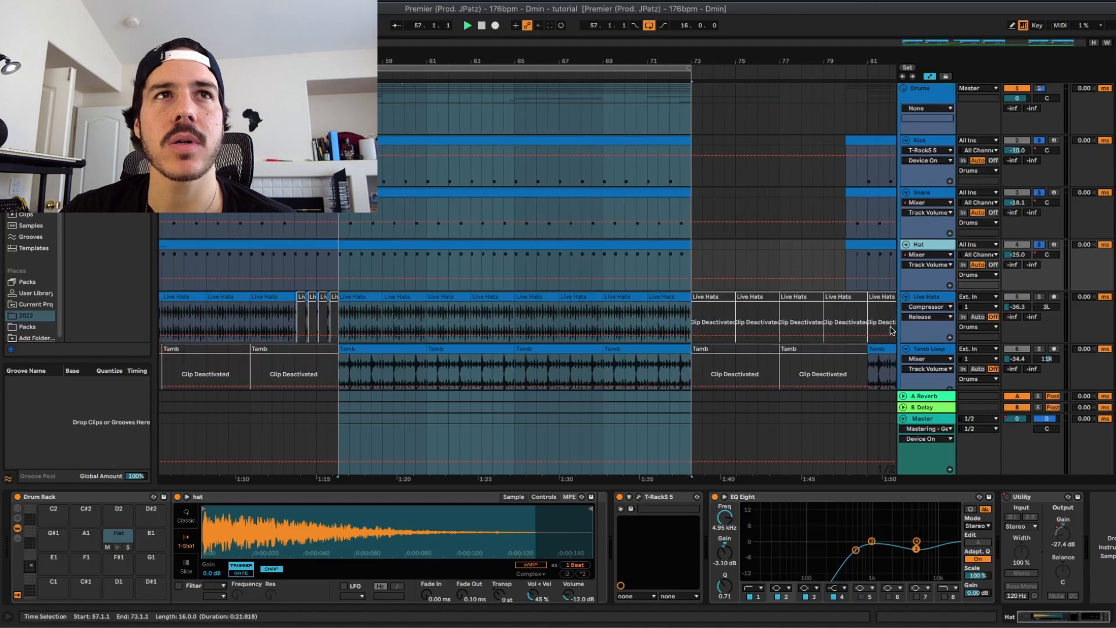
key("space")
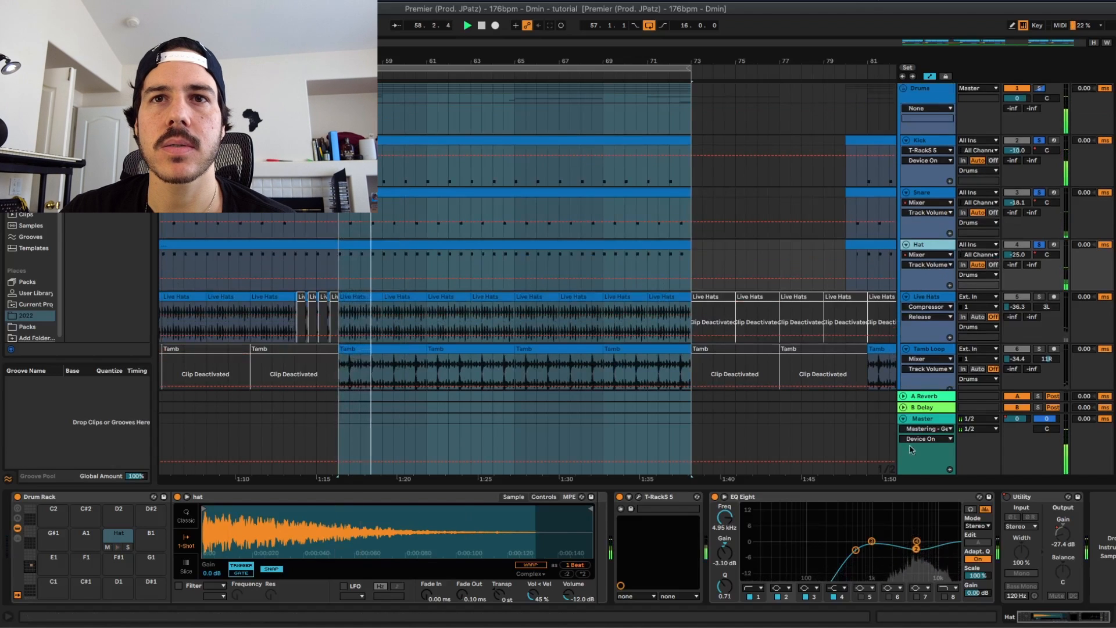
key("space")
Solo the Live Hats track, lower its volume and bring it back up during playback, settling at -36.3 dB.
scroll(925, 149, "down", 5)
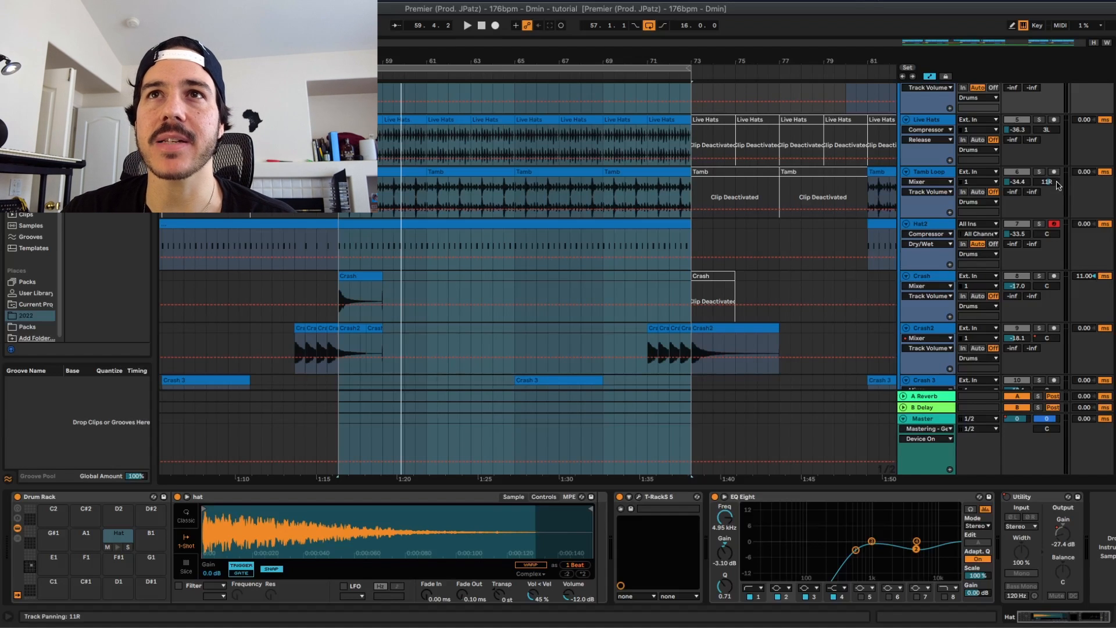
scroll(945, 232, "up", 3)
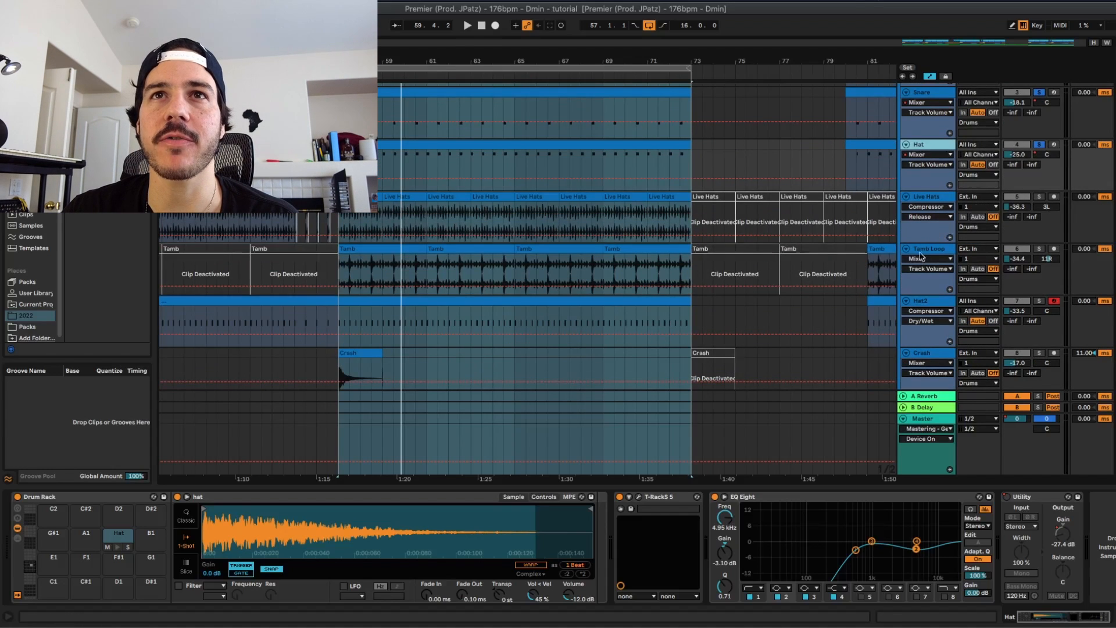
scroll(935, 232, "up", 3)
scroll(935, 232, "down", 4)
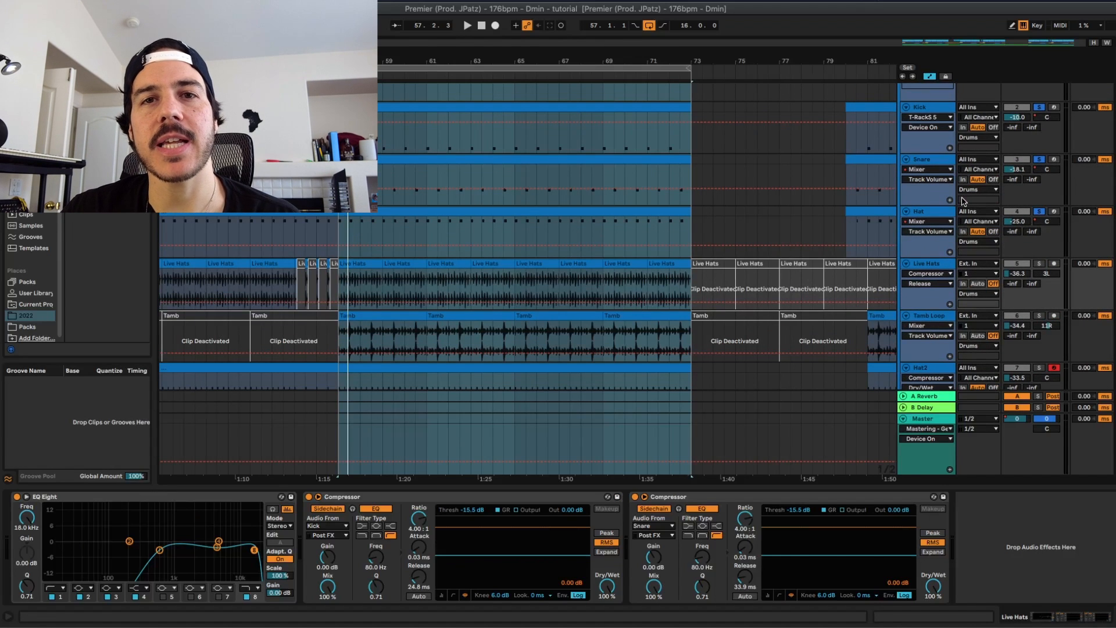
scroll(1029, 169, "down", 1)
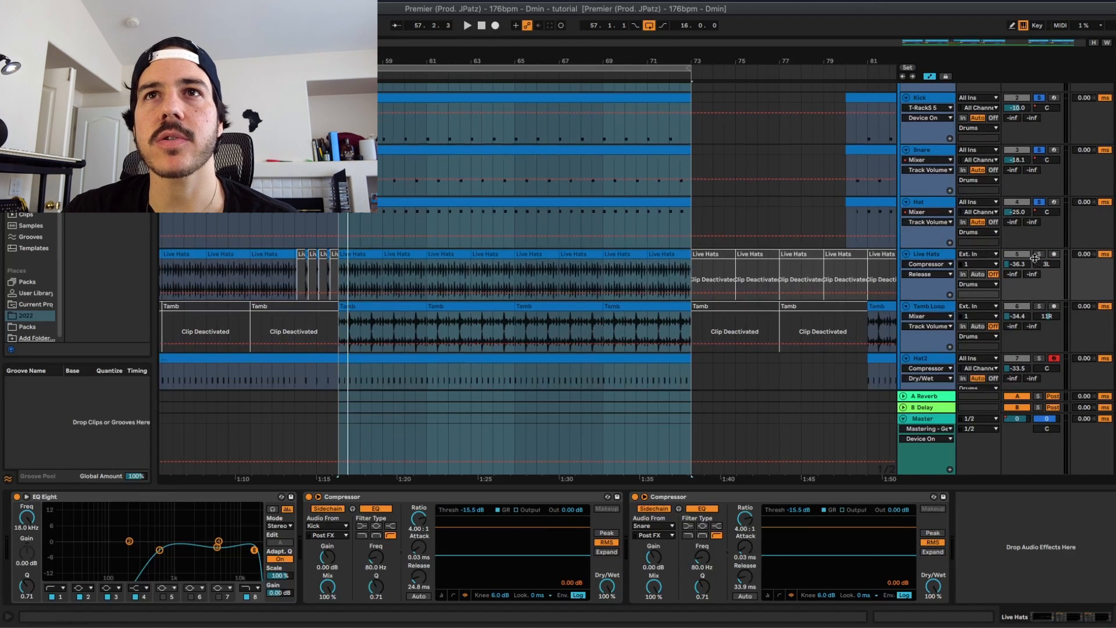
left_click_drag(1024, 263, 1024, 291)
key("space")
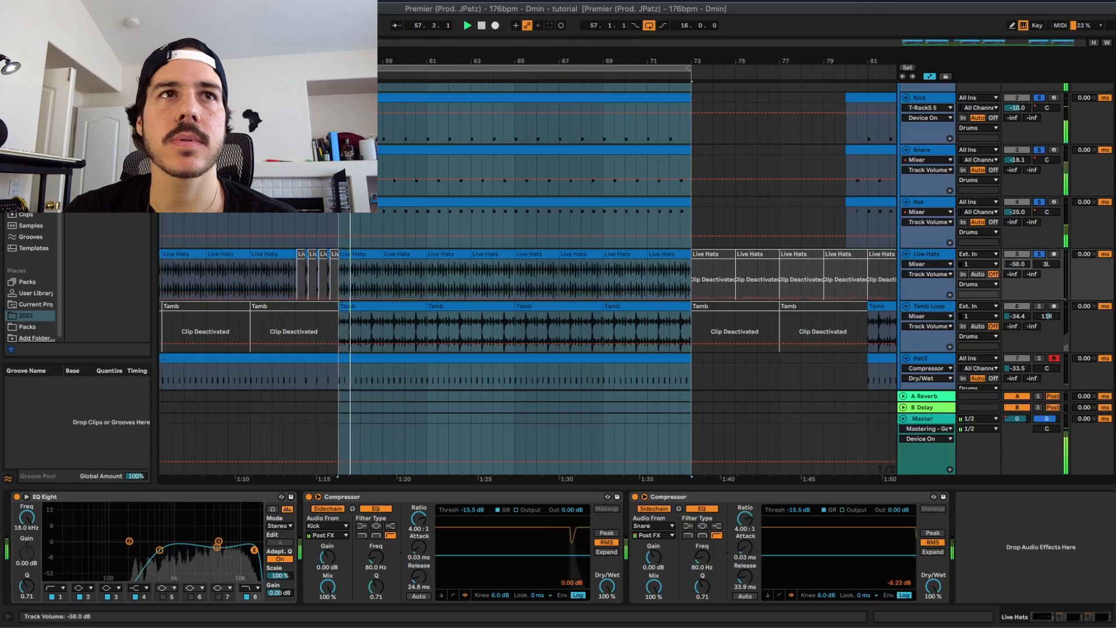
mouse_move(1017, 264)
left_mouse_down()
mouse_move(1017, 254)
mouse_move(1020, 281)
left_mouse_up()
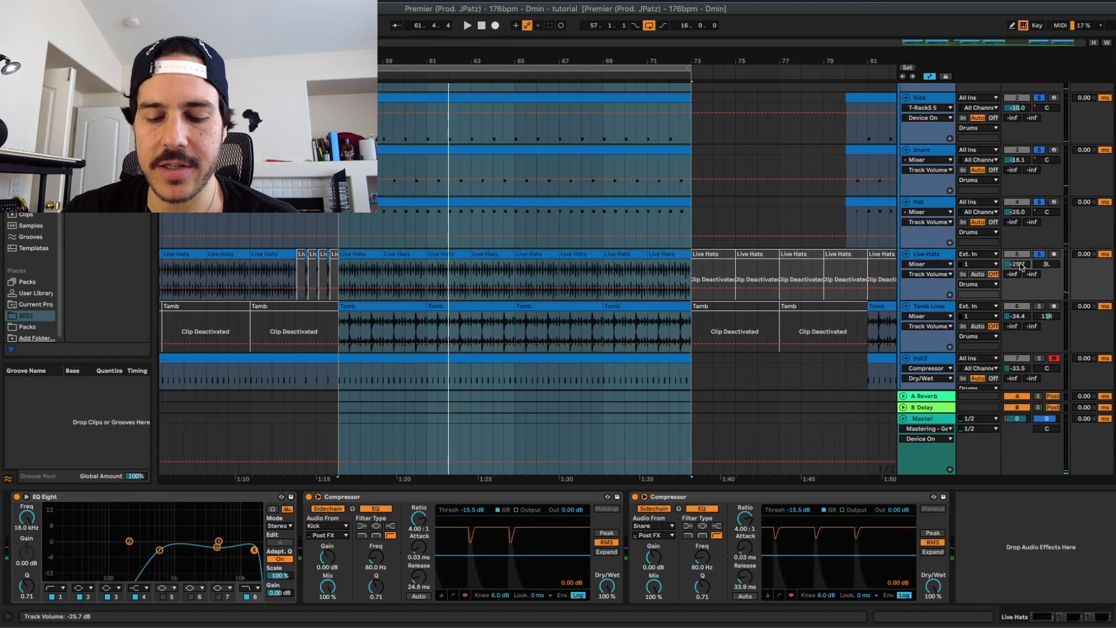
key("space")
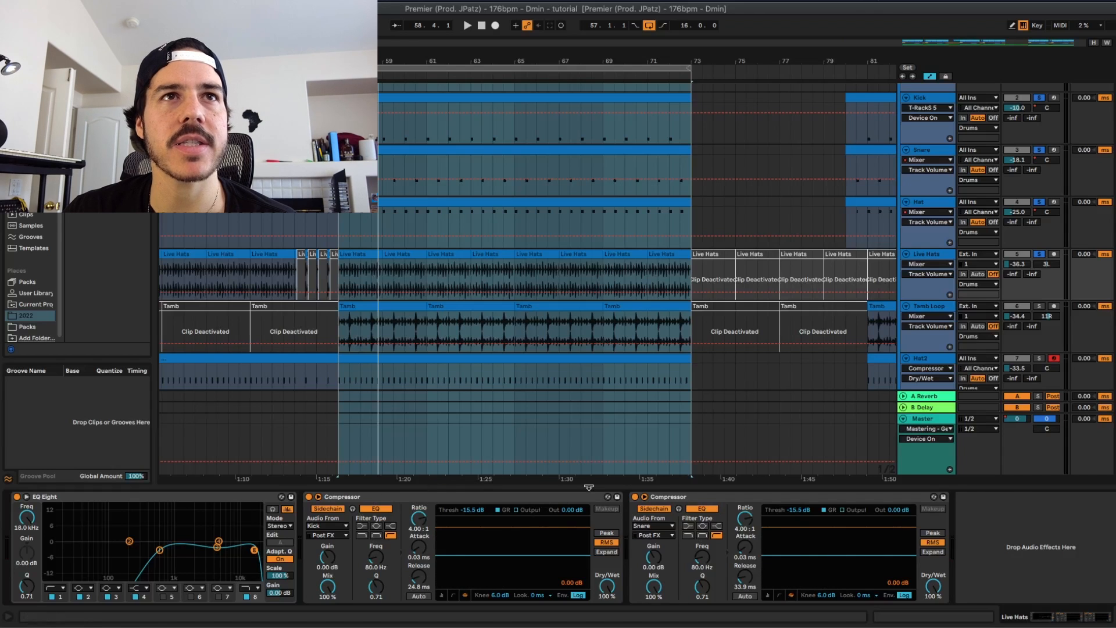
Hide the device chain, solo the Tamb Loop track and balance its volume during playback, settling at -34.4 dB.
left_click_drag(589, 487, 589, 599)
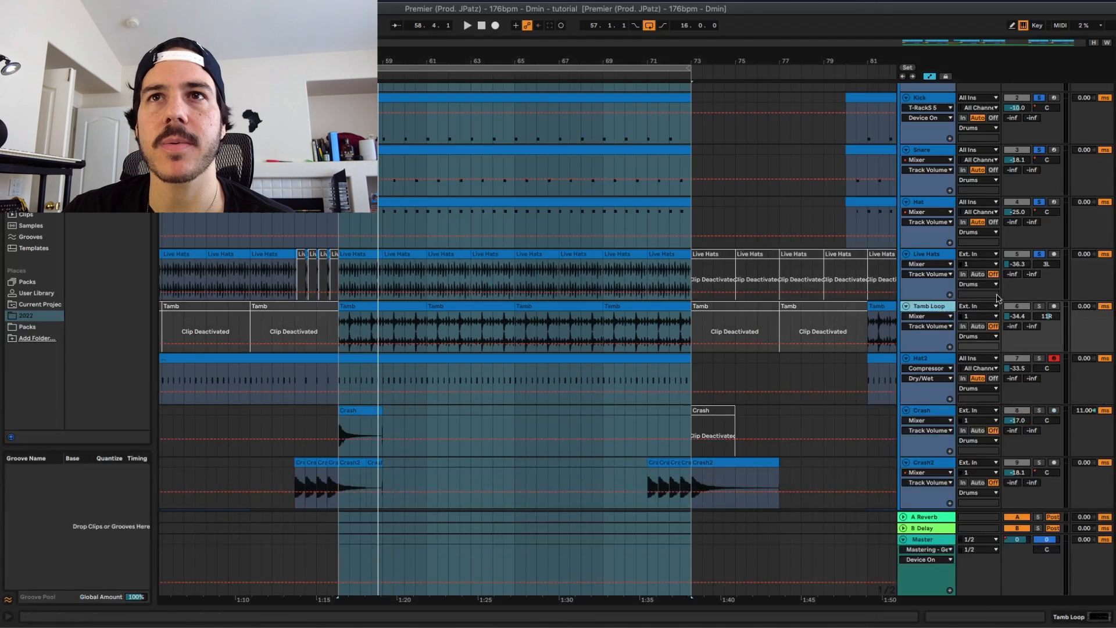
scroll(1022, 244, "down", 3)
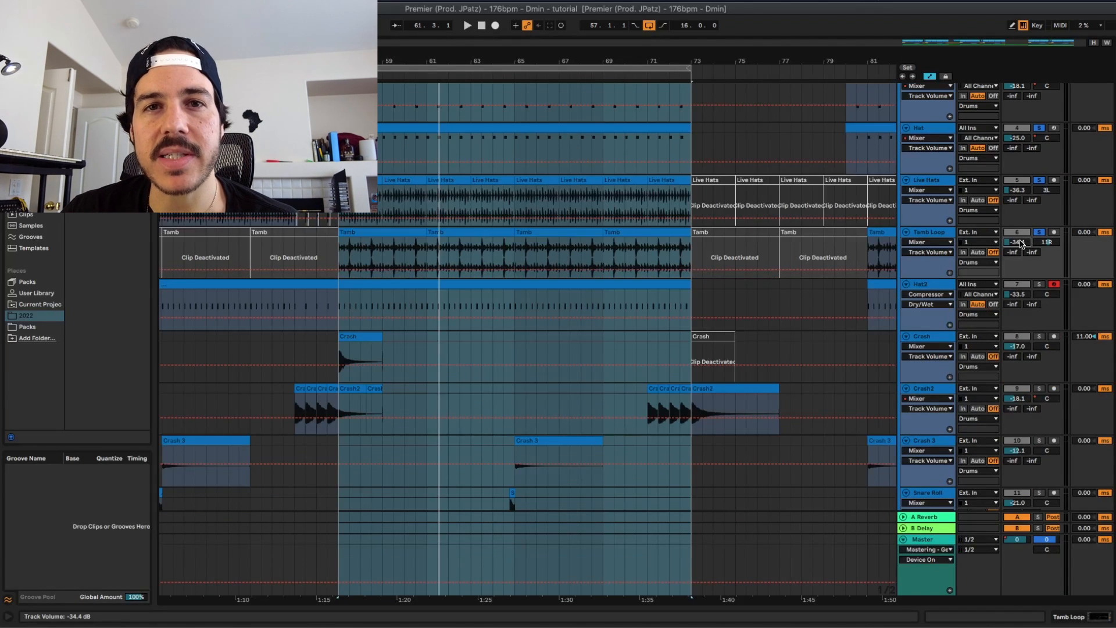
left_click_drag(1022, 245, 1021, 302)
key("space")
left_click_drag(1018, 242, 1018, 218)
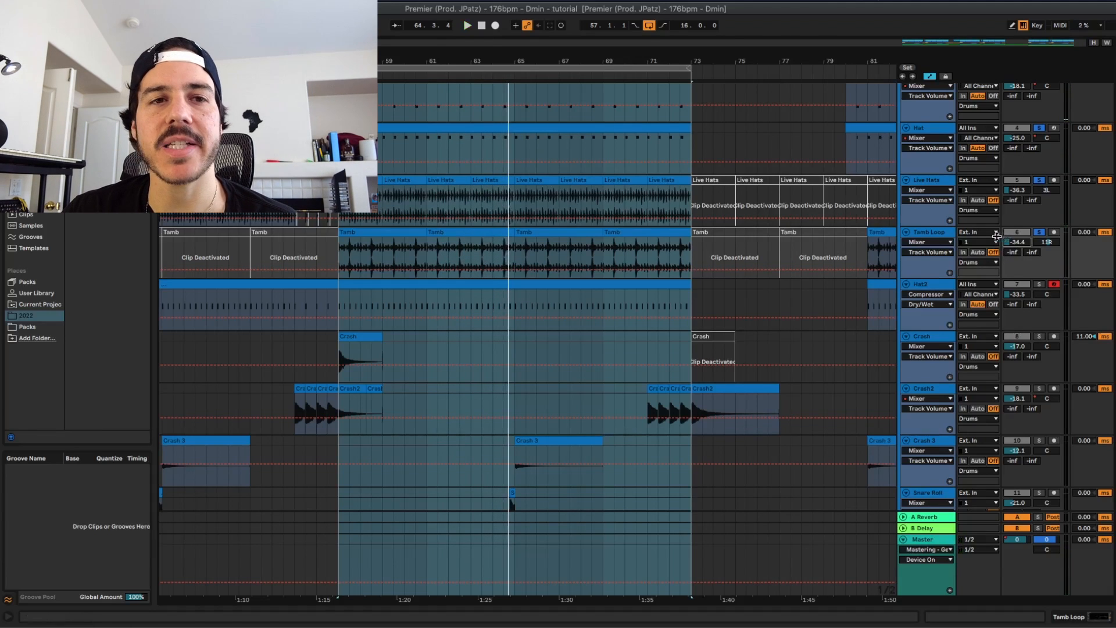
Compare the mixer settings of the Live Hats and Tamb Loop tracks.
scroll(931, 192, "down", 2)
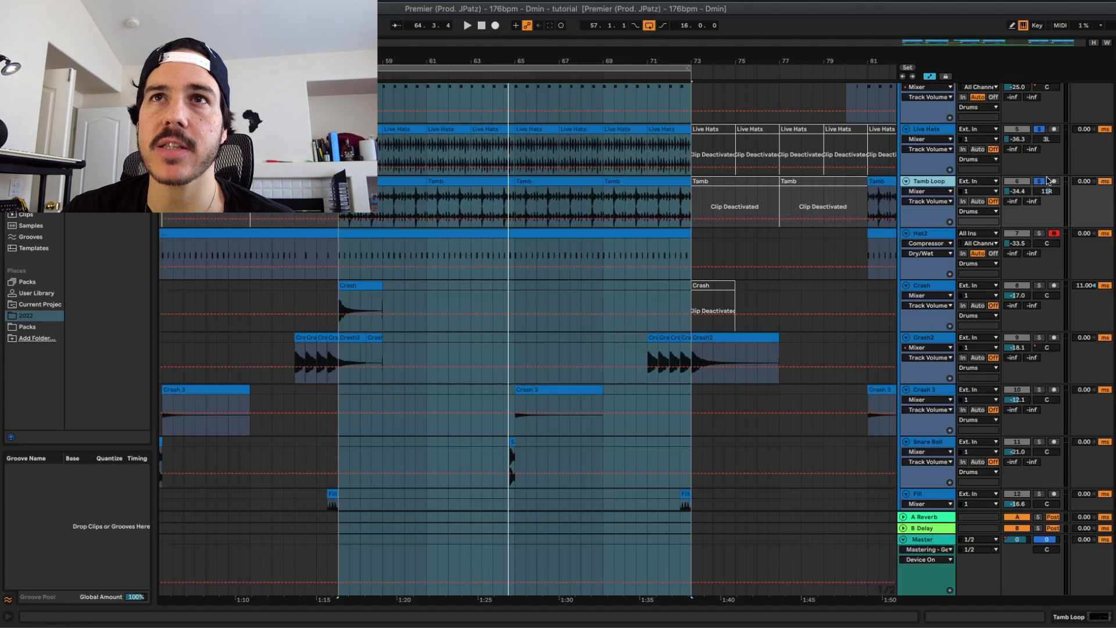
left_click(935, 129)
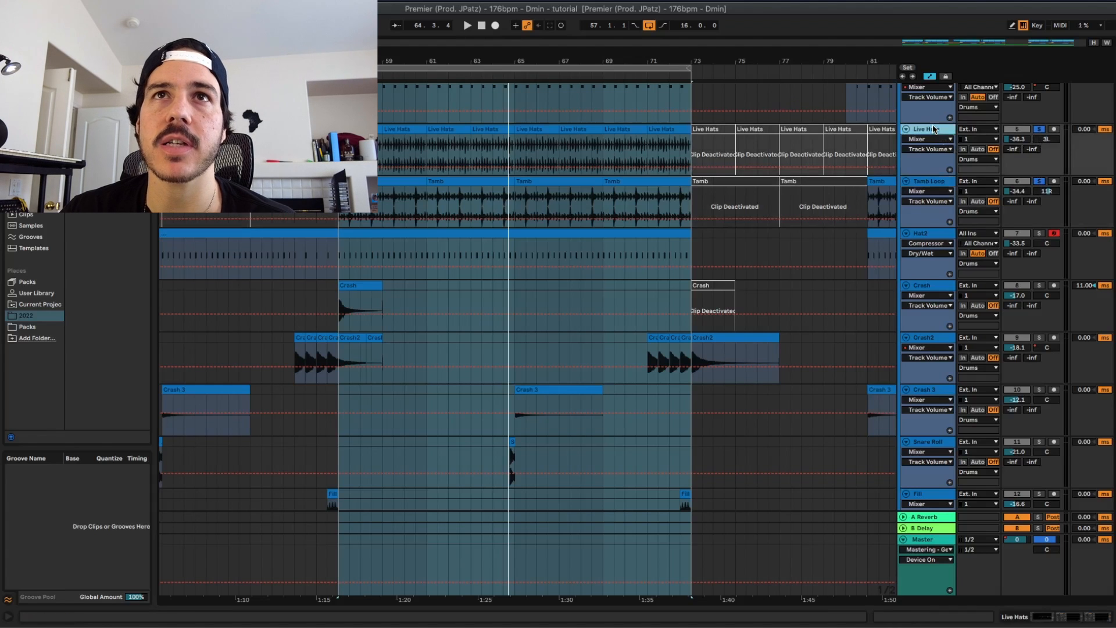
left_click(928, 181)
scroll(936, 192, "down", 1)
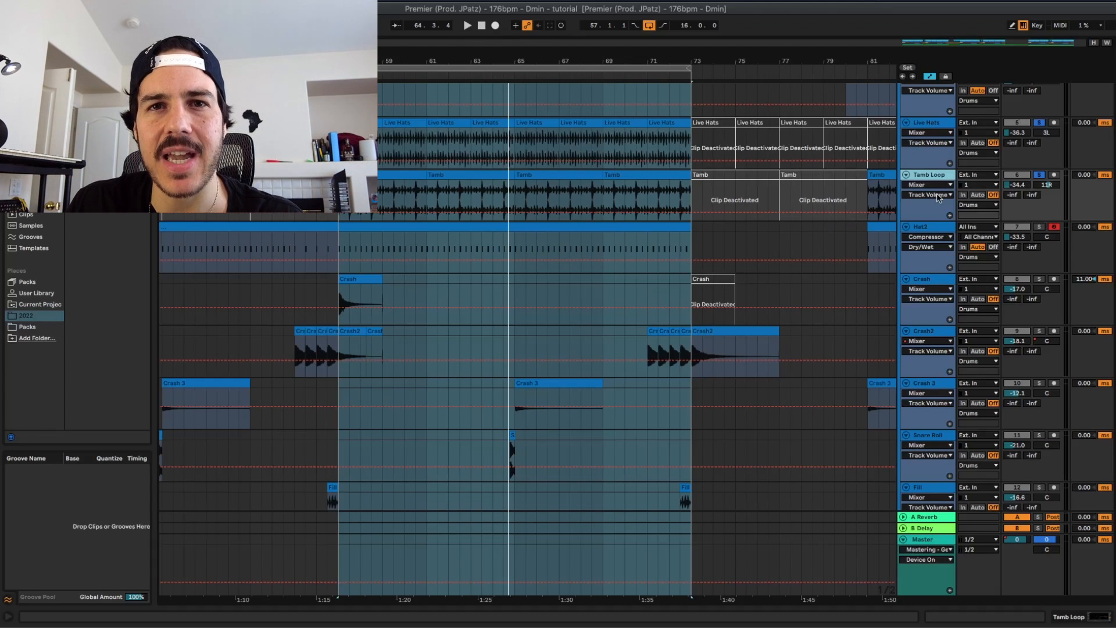
Solo the Hat2 track and bring its volume up from silence during playback, settling at -33.5 dB.
scroll(954, 190, "down", 3)
left_click_drag(1017, 194, 1017, 244)
key("space")
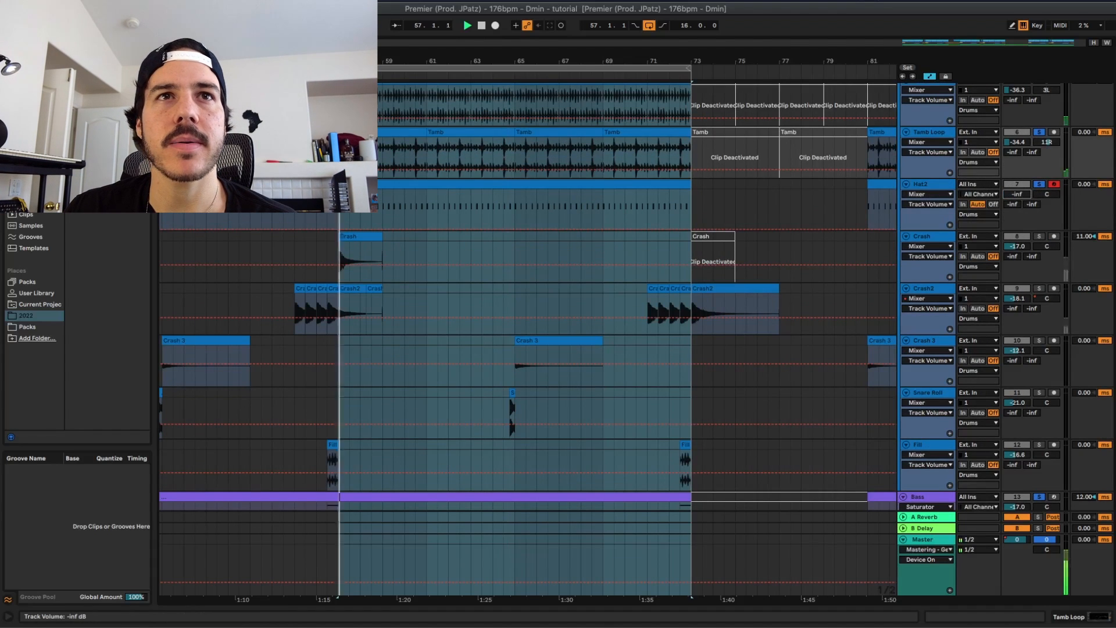
left_click_drag(1018, 195, 1017, 178)
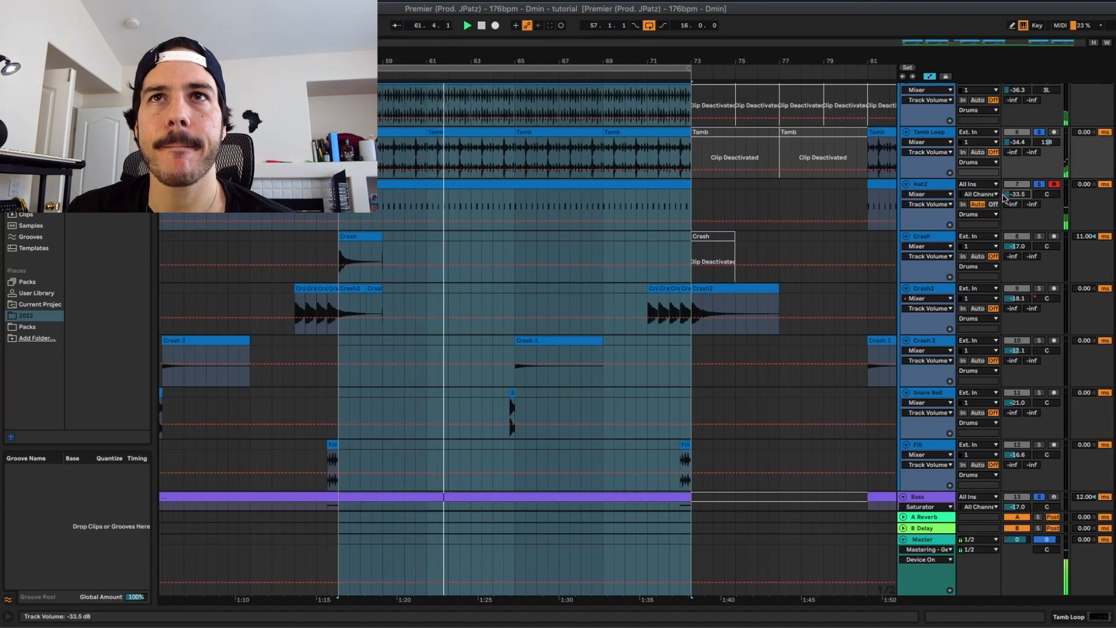
Examine the device chains and EQ curves on the Hat2, Tamb Loop, Live Hats and Hat tracks.
double_click(934, 185)
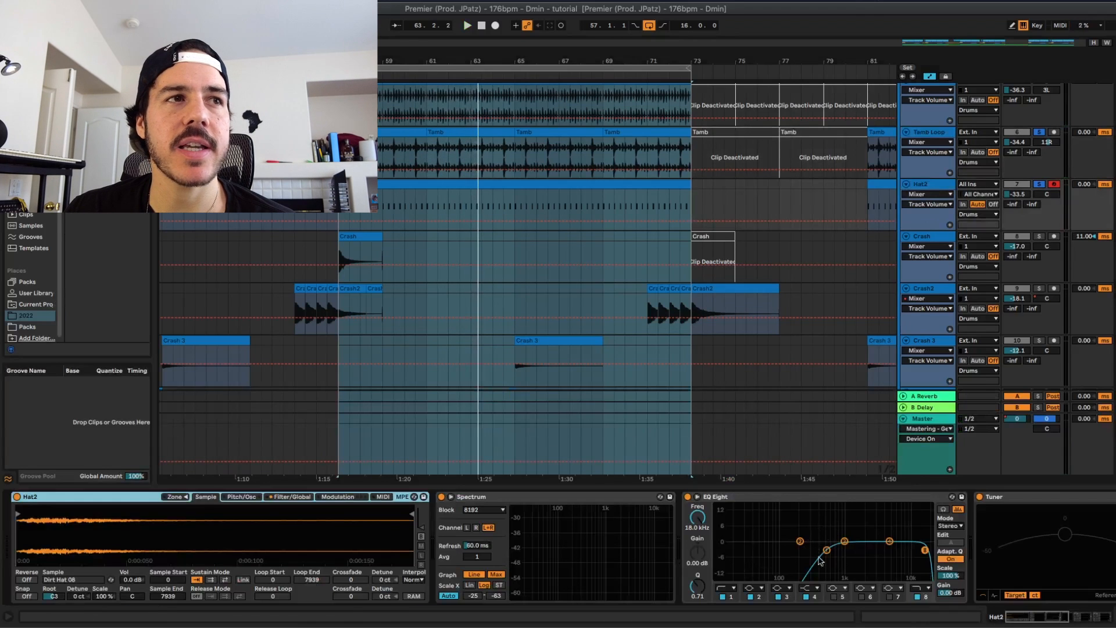
left_click(947, 125)
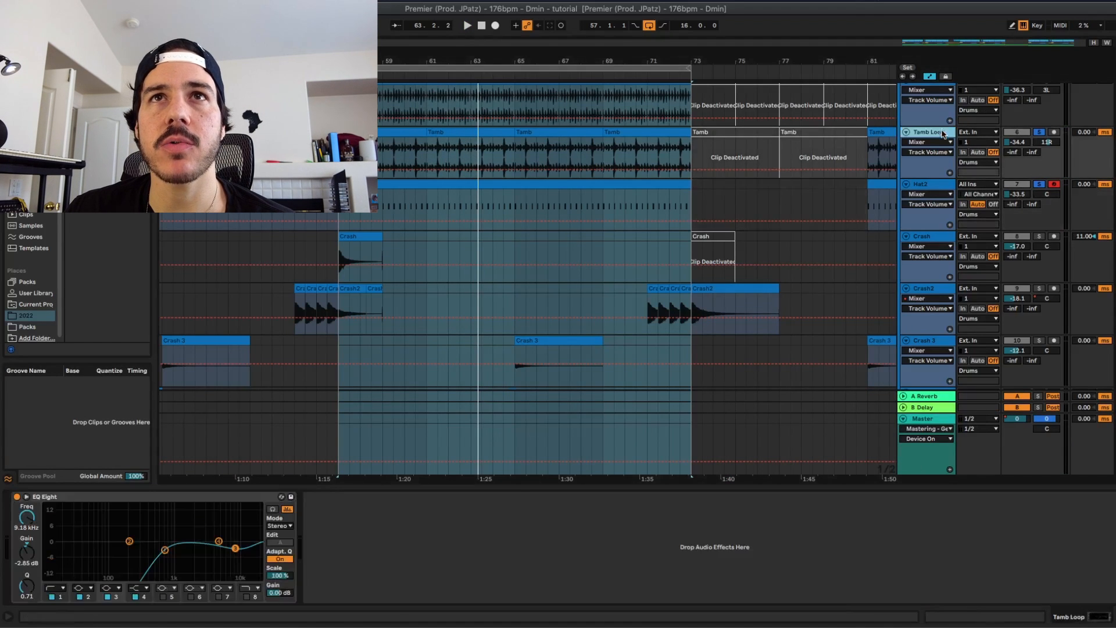
scroll(942, 140, "up", 3)
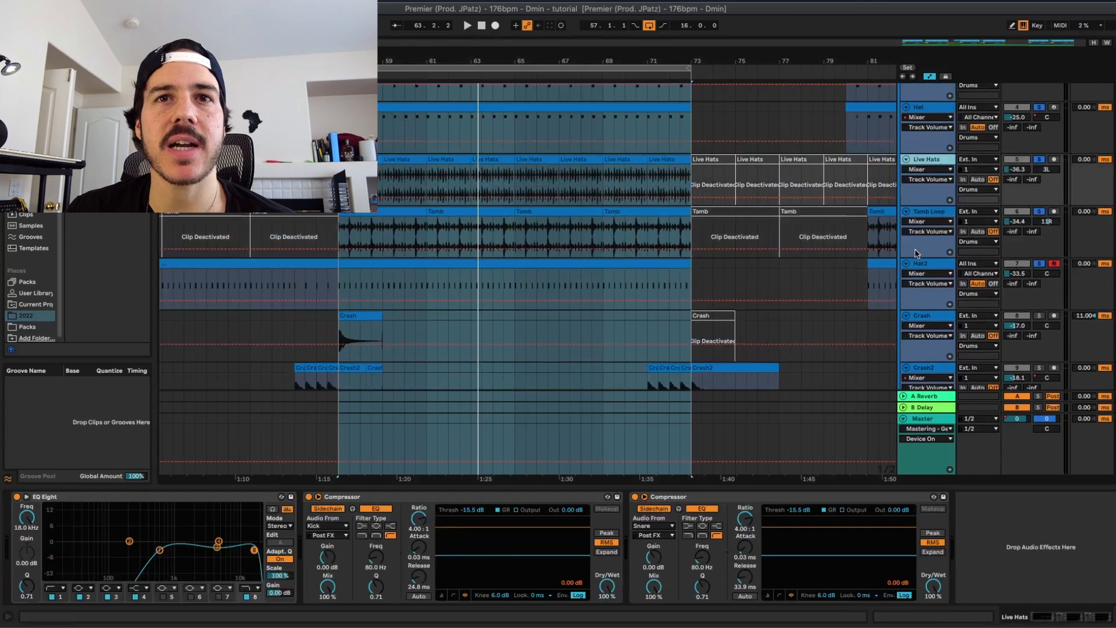
left_click(944, 107)
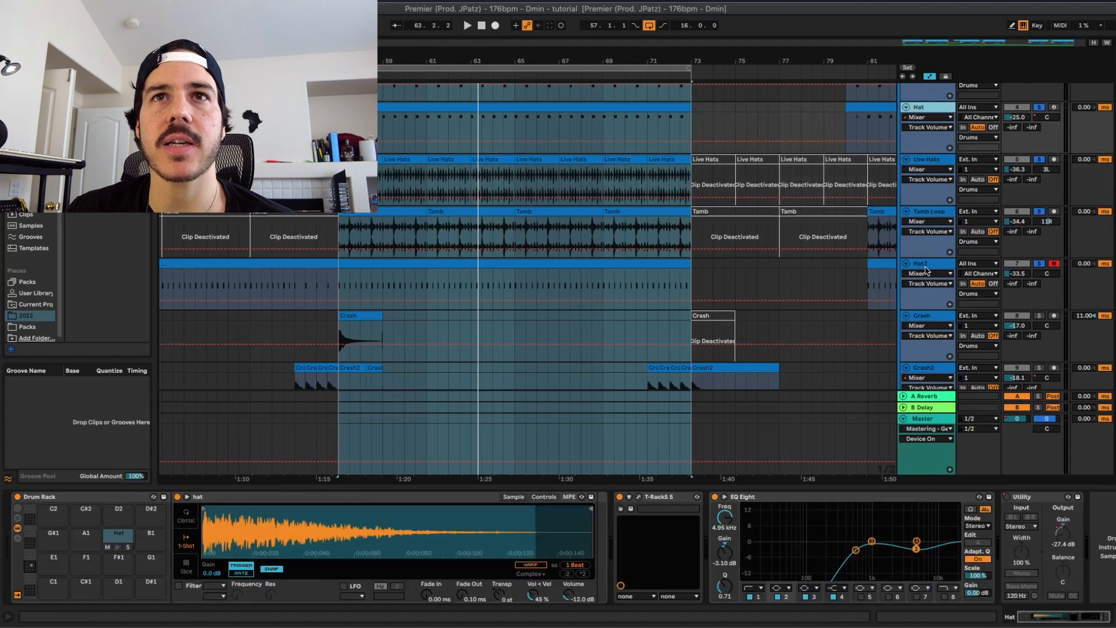
Solo the Crash track and balance its volume against the other drums during playback, settling at -17.0 dB.
scroll(928, 271, "down", 3)
left_click(939, 228)
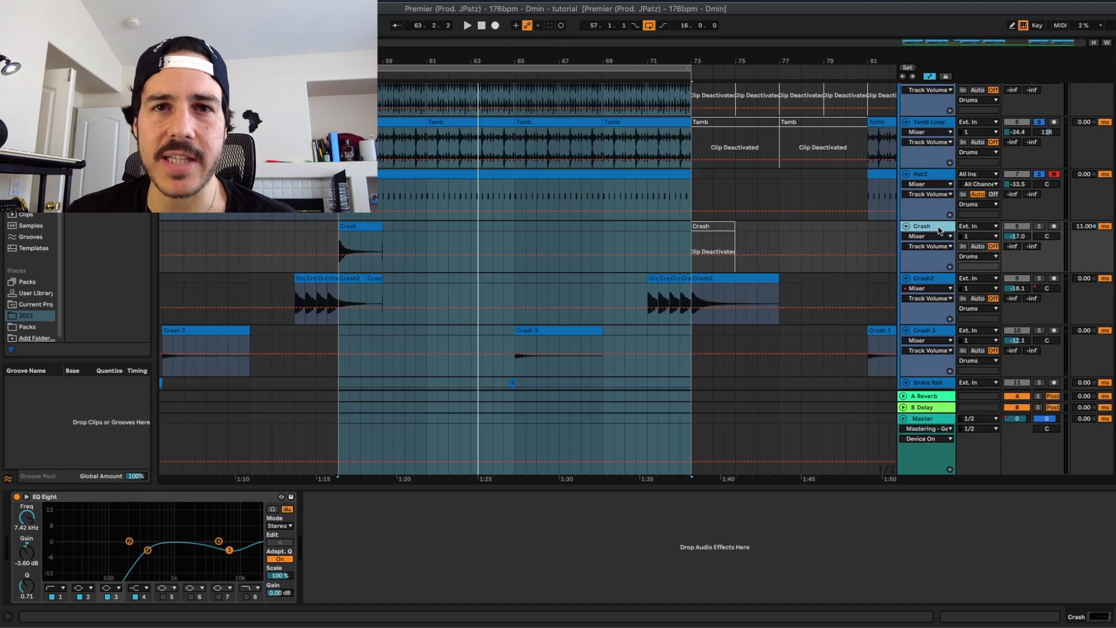
left_click(1040, 226)
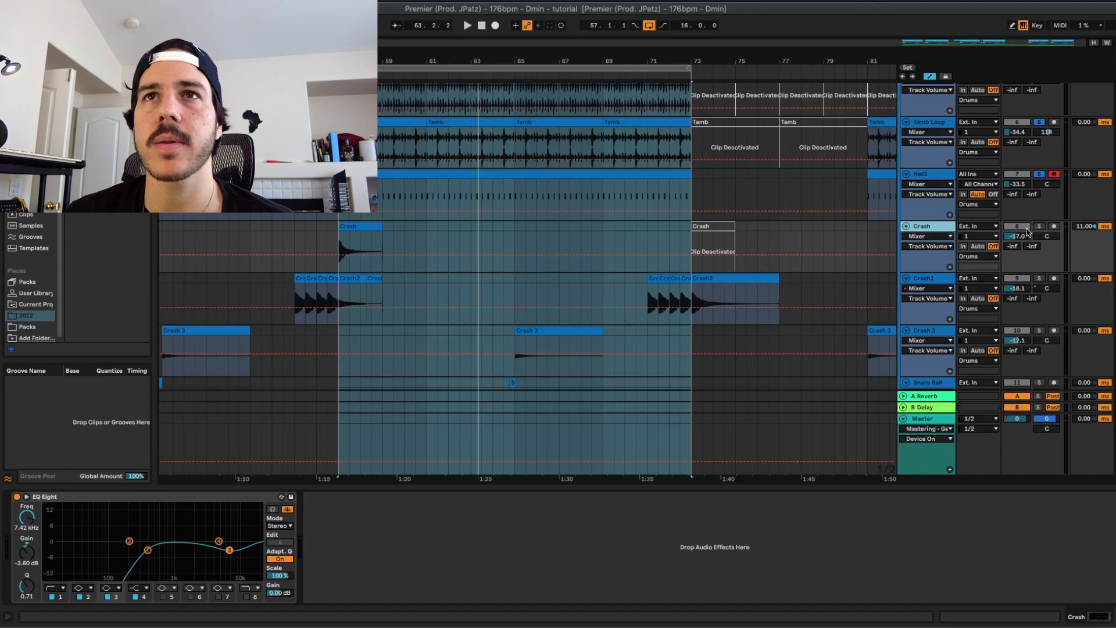
key("space")
left_click_drag(1015, 238, 1017, 214)
key("space")
key("space")
key("space")
key("space")
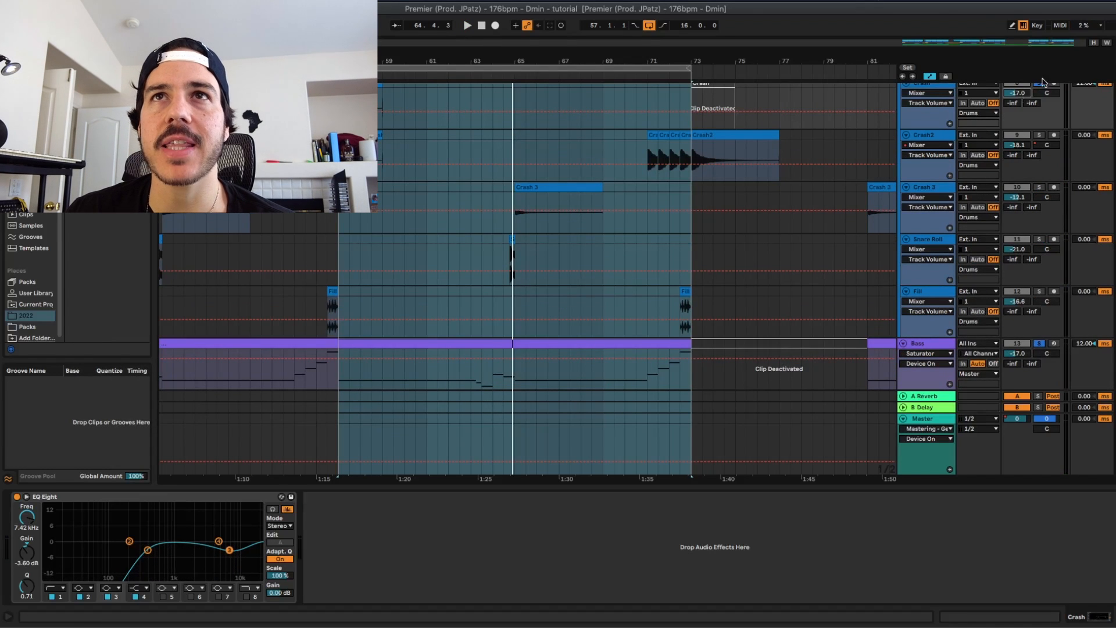
Solo the whole Drums group and play it back together with the soloed Bass track.
scroll(1028, 122, "up", 5)
scroll(1038, 104, "up", 3)
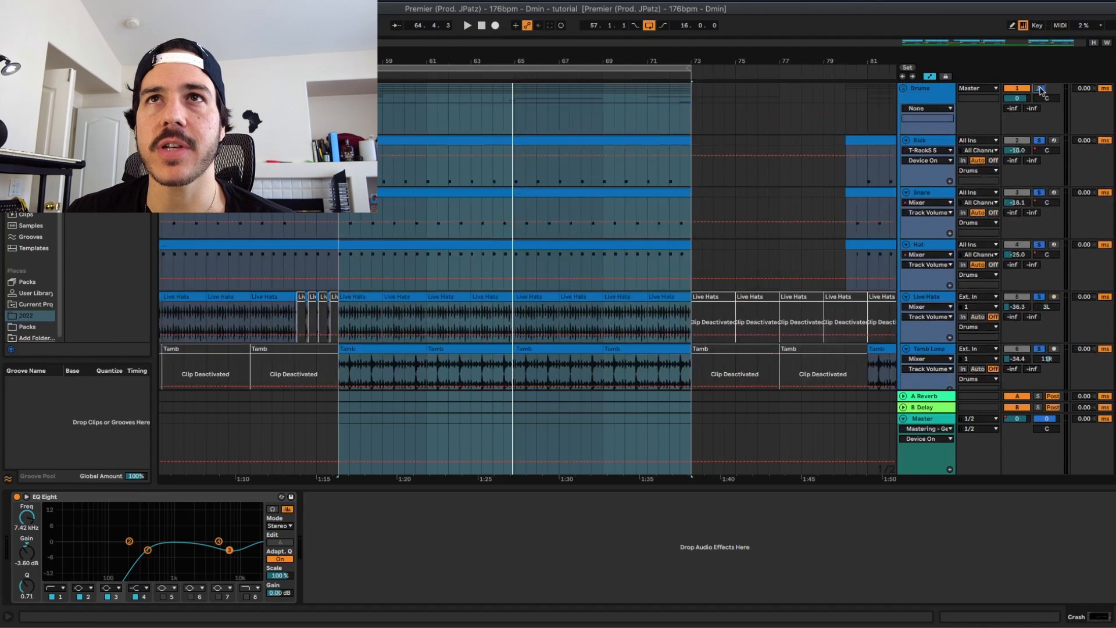
left_click(1040, 90)
scroll(1041, 92, "down", 8)
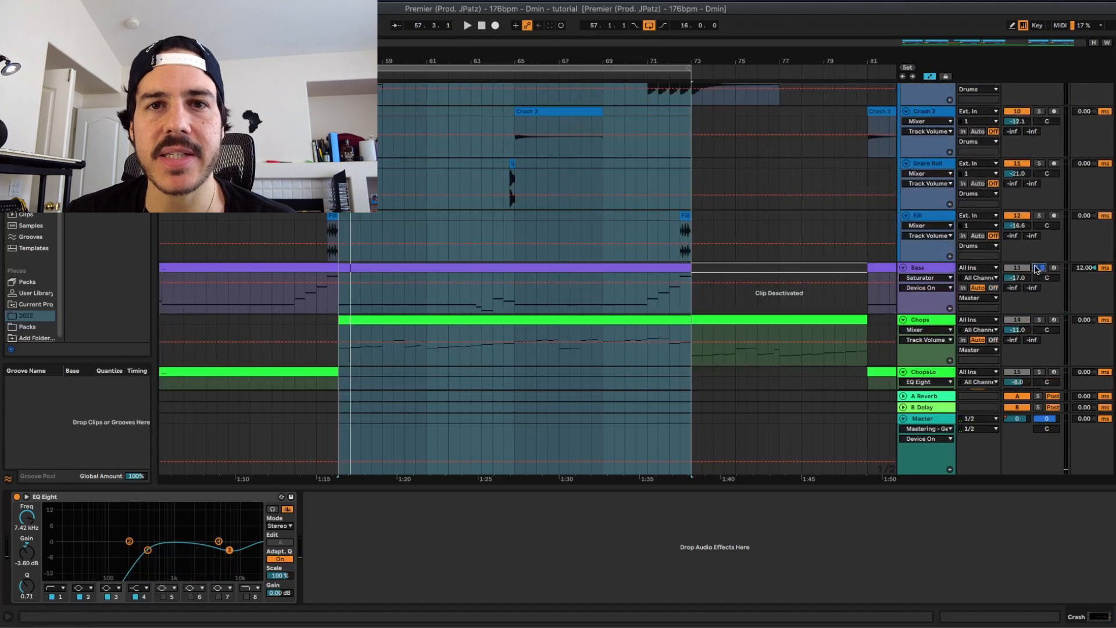
key("space")
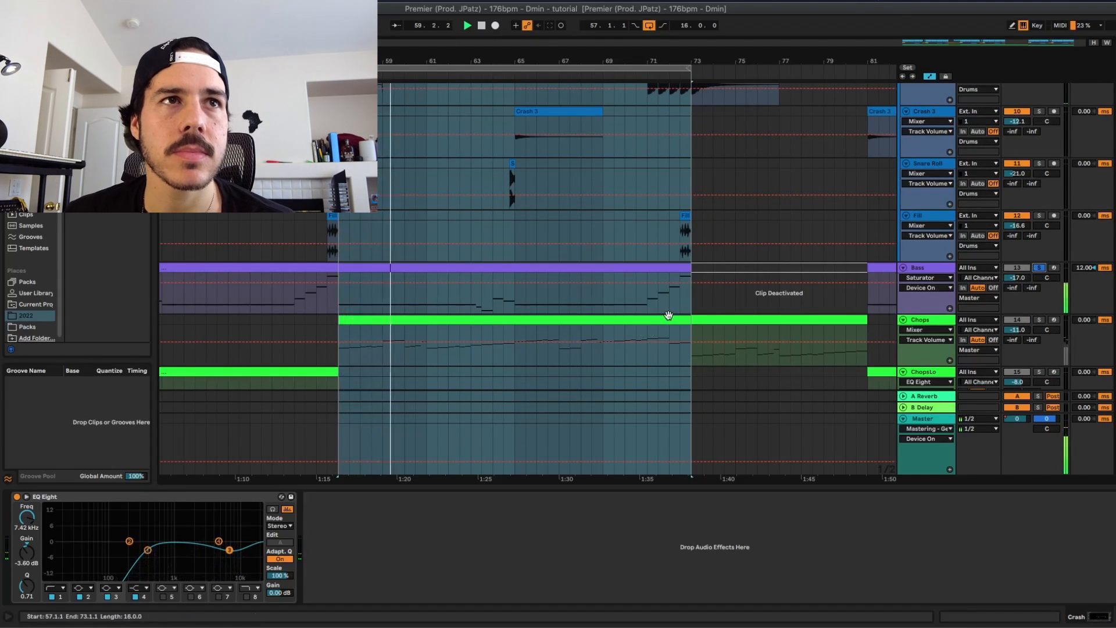
scroll(668, 233, "down", 3)
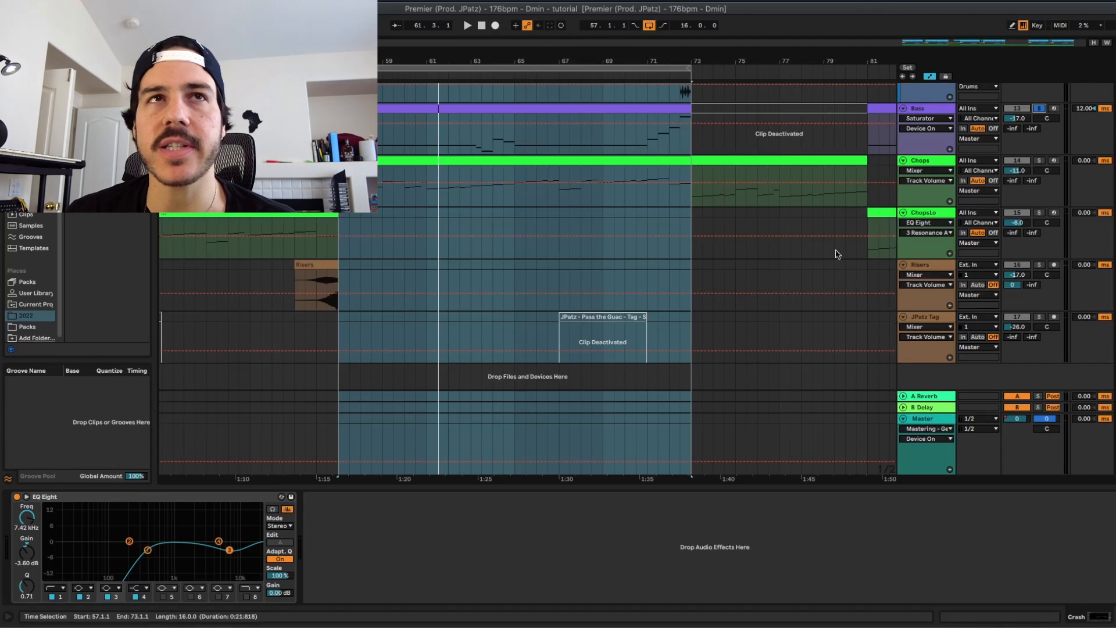
Solo the Chops track and play the looped section starting at bar 57.
left_click_drag(627, 62, 717, 38)
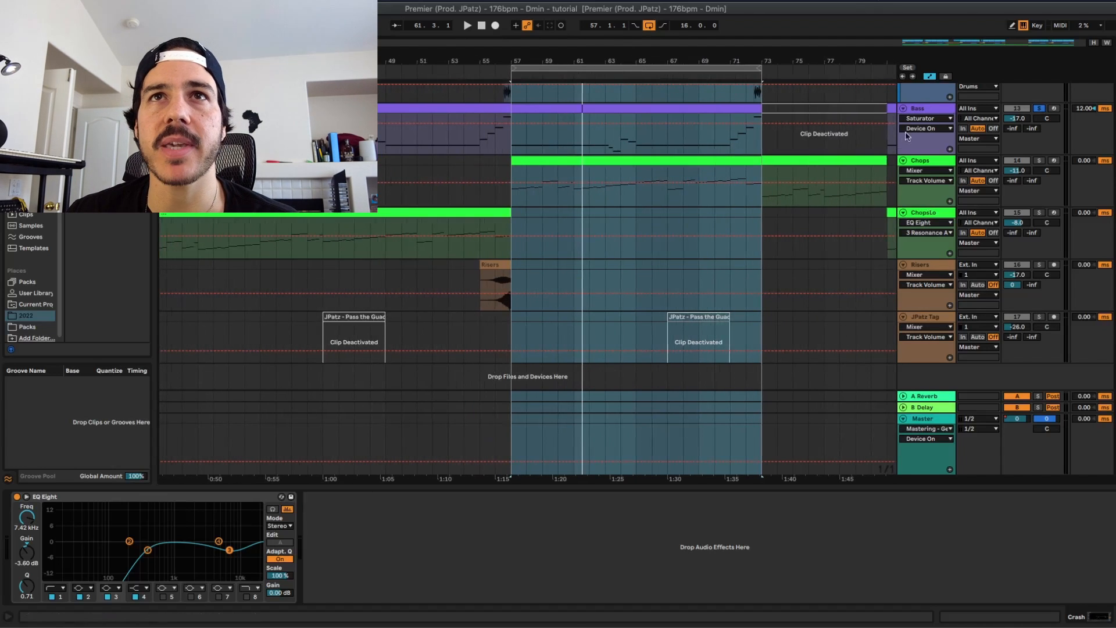
left_click(937, 162)
key("space")
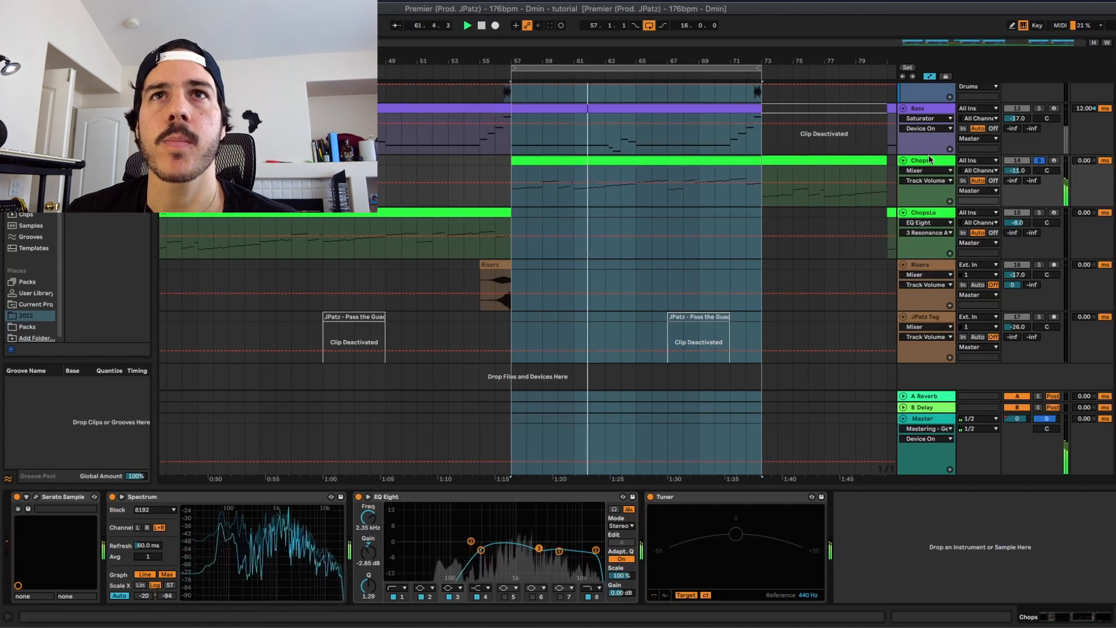
key("space")
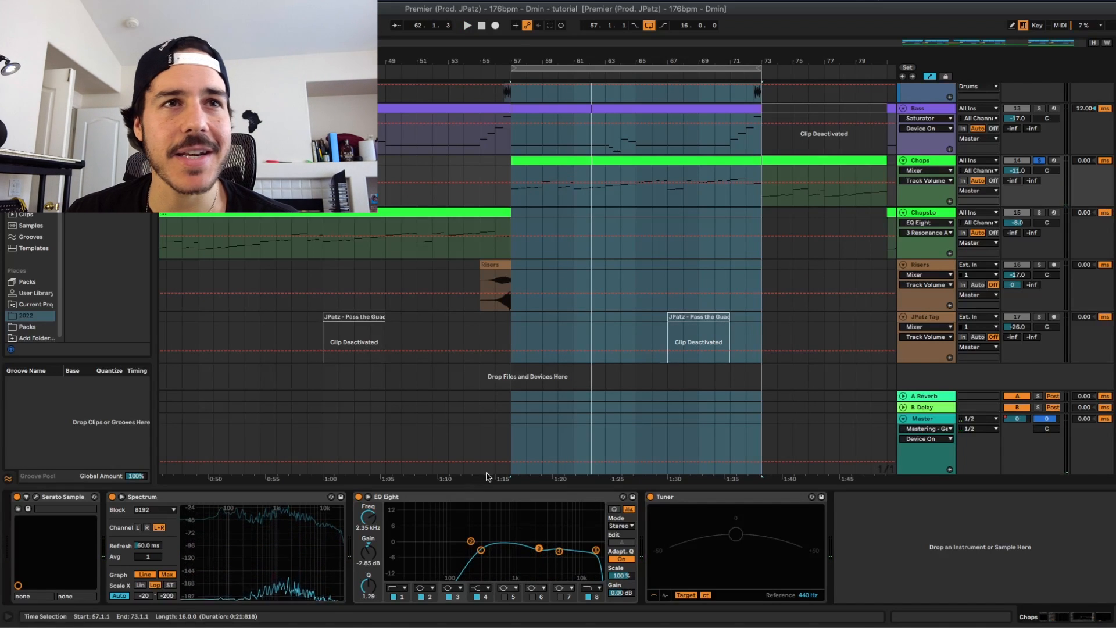
Examine the EQ Eight, Spectrum and Tuner devices in the Chops track's effects chain.
left_click(503, 503)
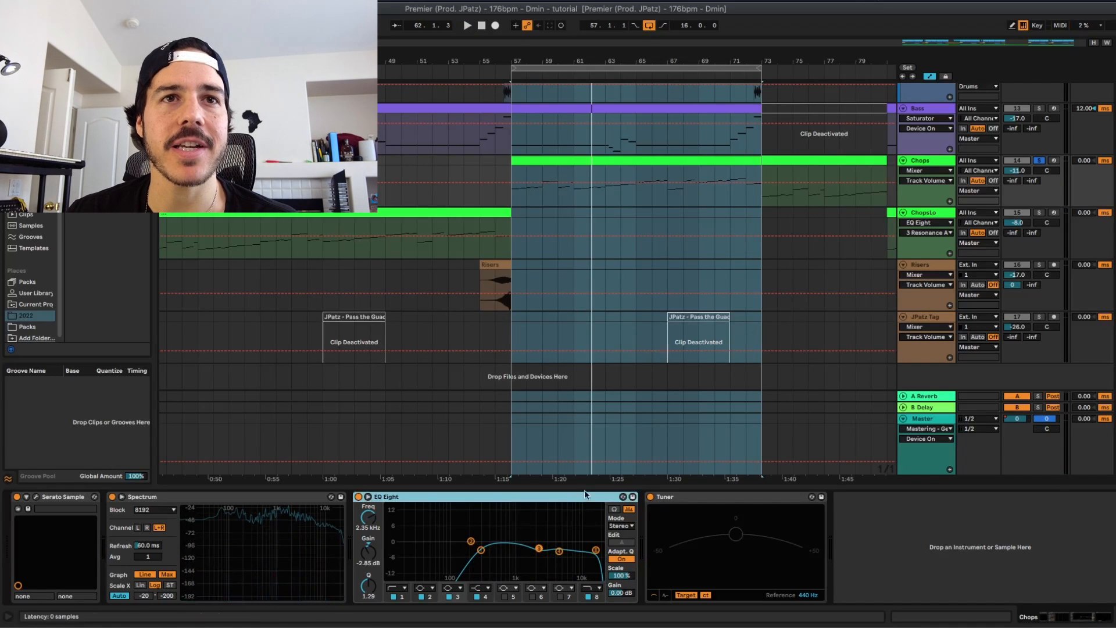
left_click(250, 499)
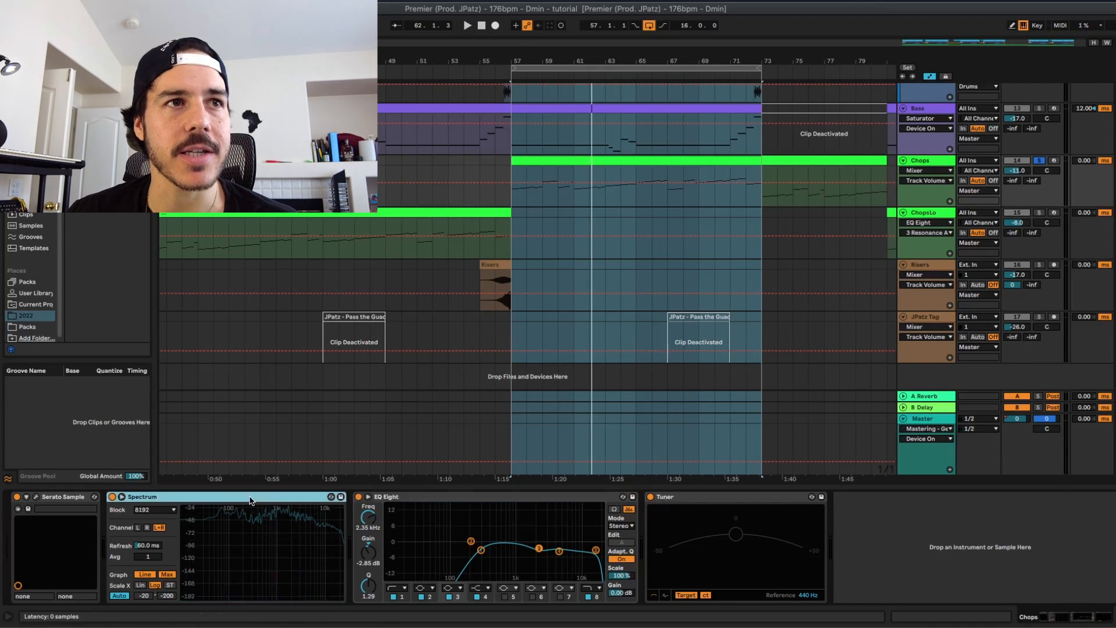
left_click(764, 497)
left_click(251, 501)
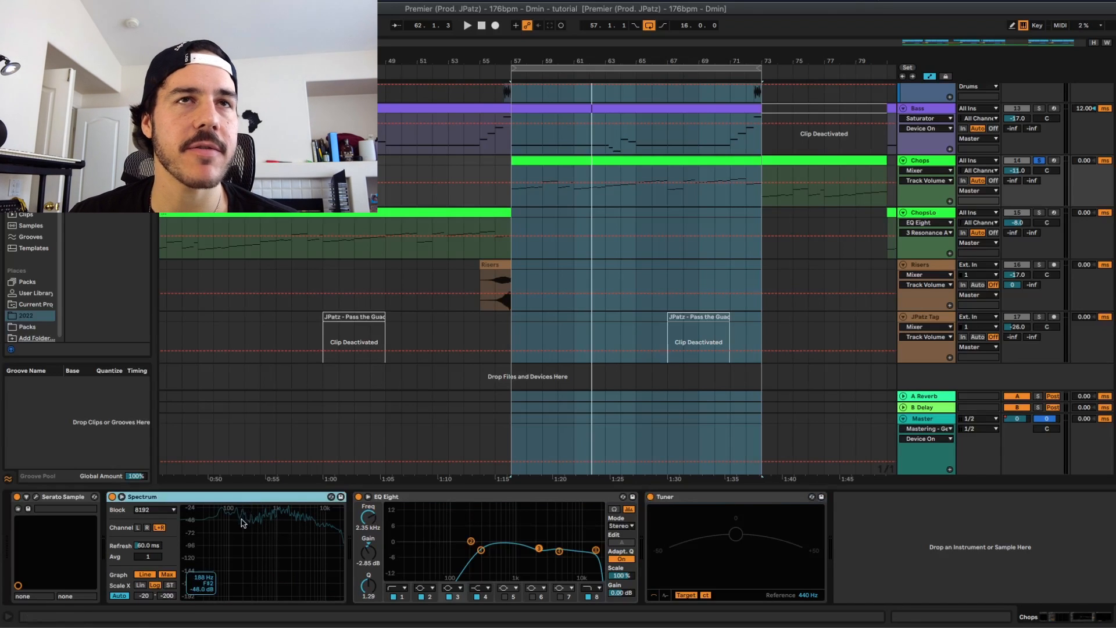
Expand the Chops track's Spectrum display, enlarge it, and watch its frequency content during playback.
double_click(266, 564)
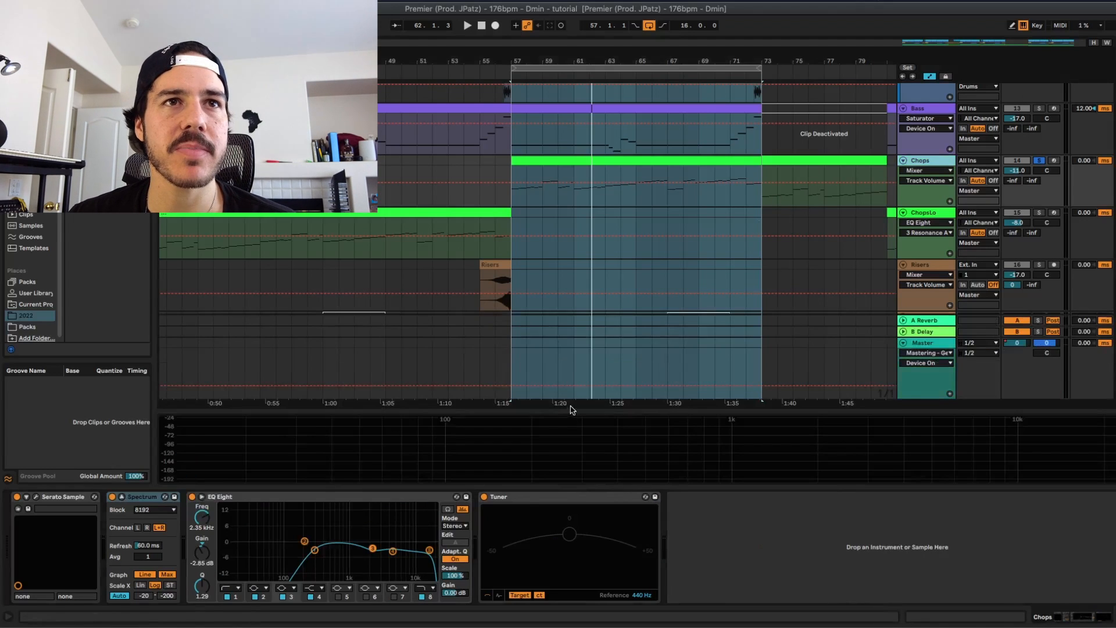
left_click_drag(574, 411, 623, 292)
key("space")
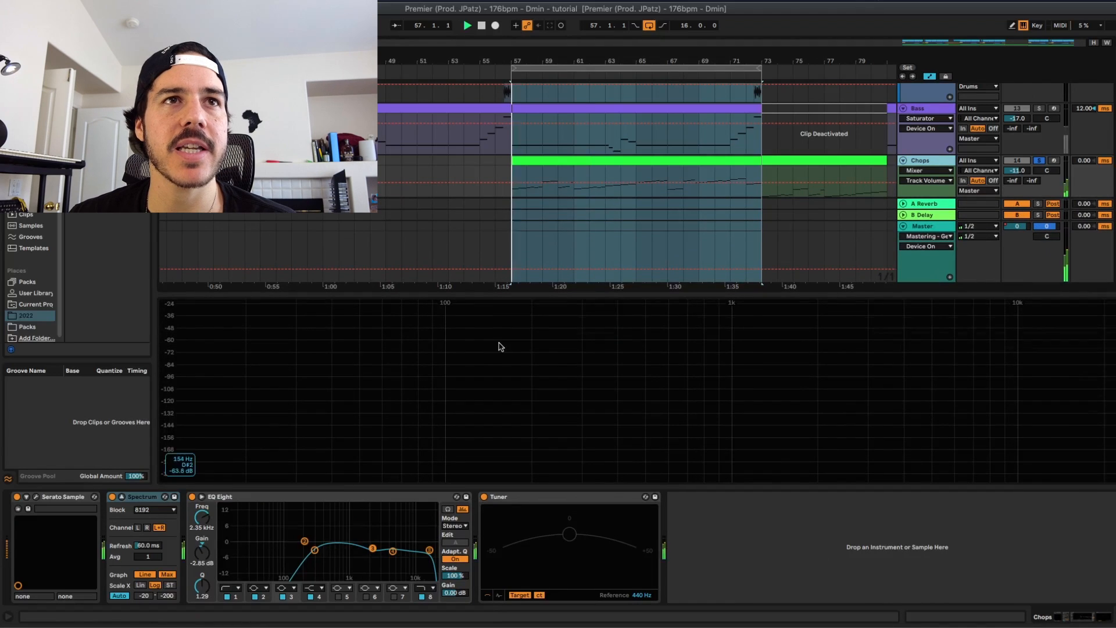
key("space")
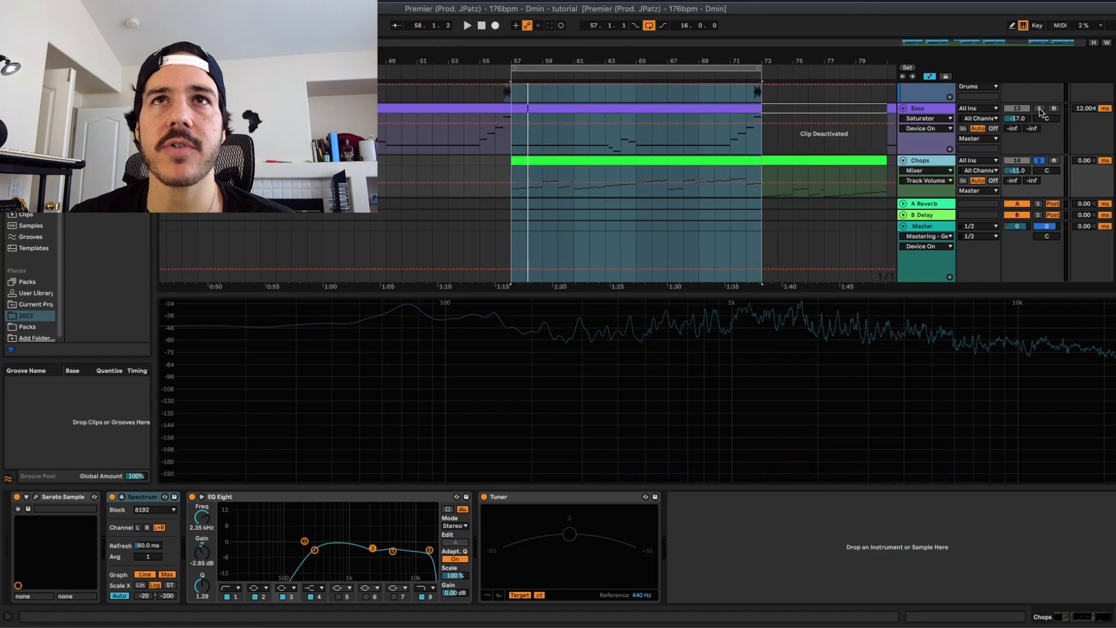
Solo the Bass track in place of Chops and play it back on its own.
left_click(1038, 110)
key("space")
key("space")
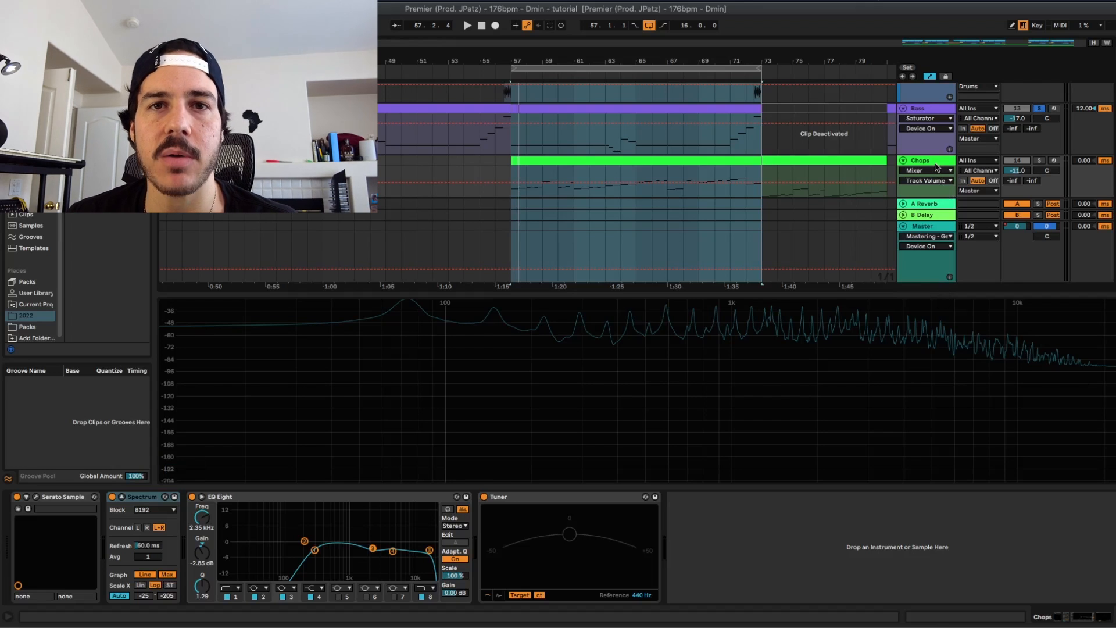
Solo only the Chops track again, select band 1, the low cut, in its EQ Eight, and play it back.
double_click(935, 164)
left_click(933, 162)
key("s")
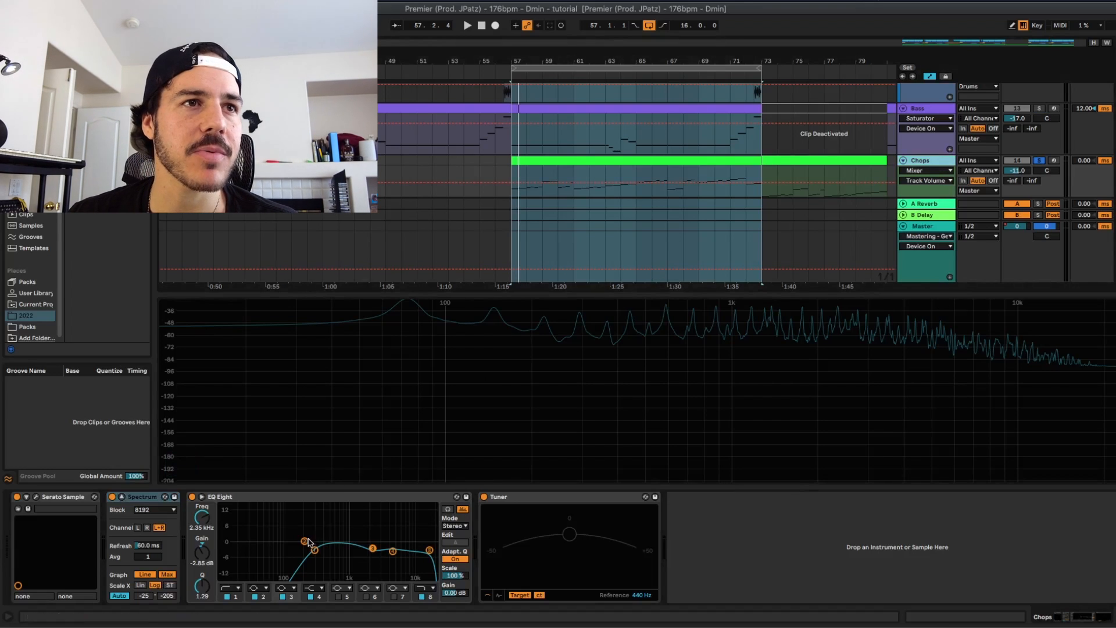
left_click(314, 551)
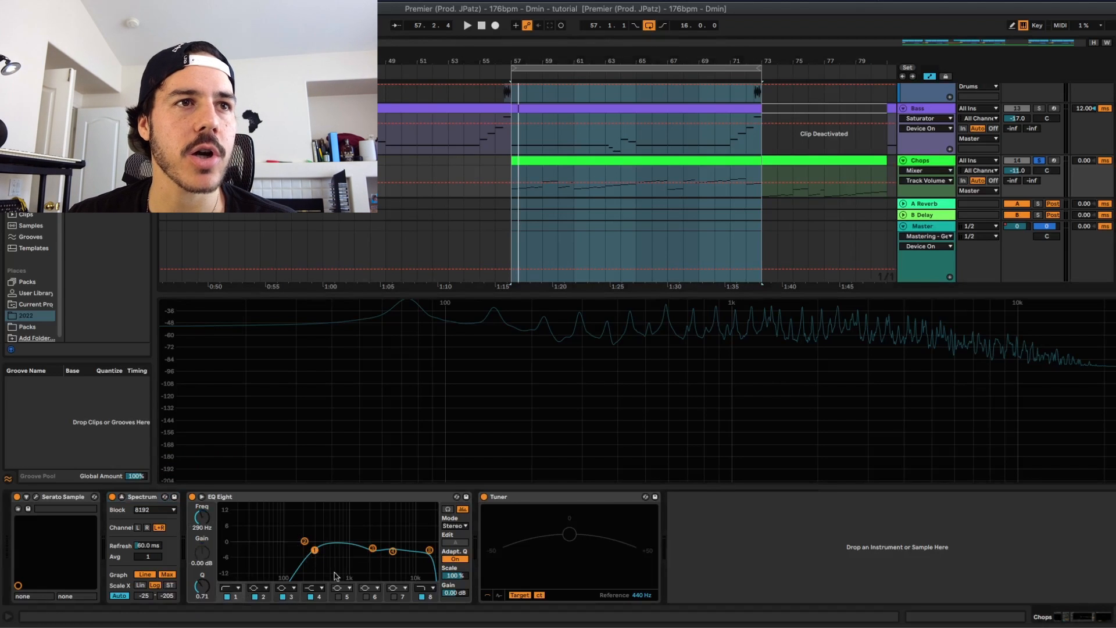
key("space")
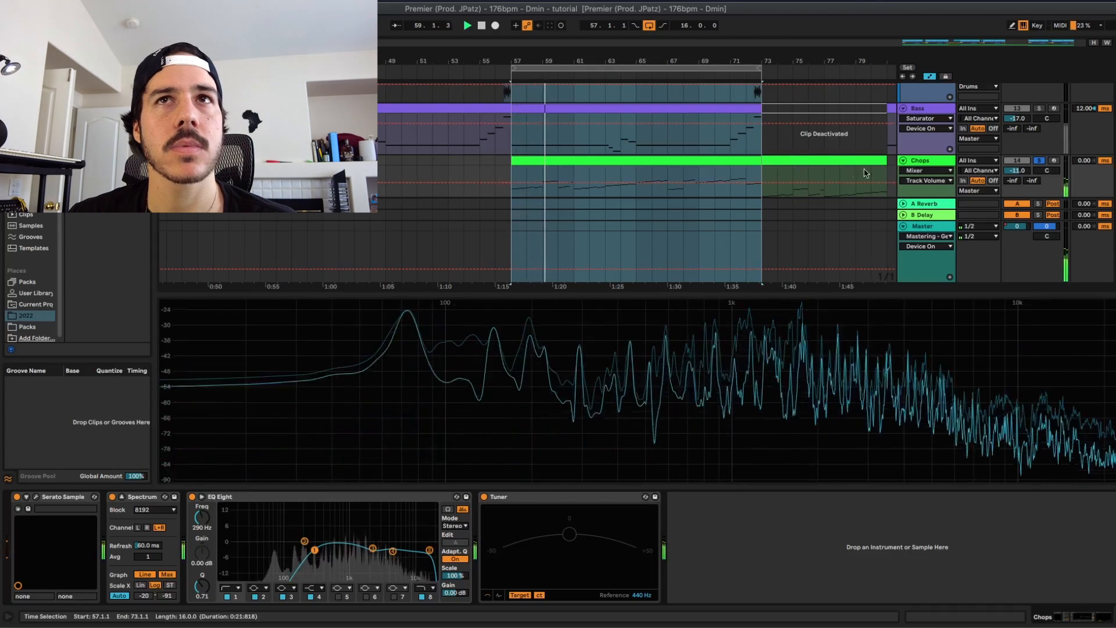
Solo Bass together with Chops and compare playback with the Chops EQ Eight low-cut band switched off and on.
left_click(1039, 109)
left_click(227, 596)
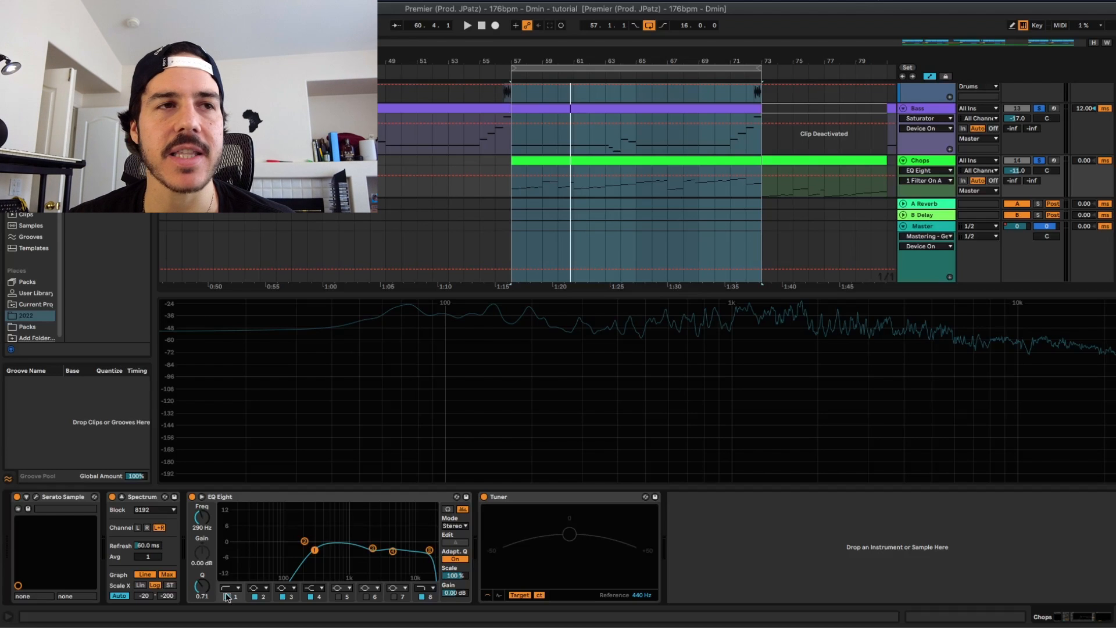
key("space")
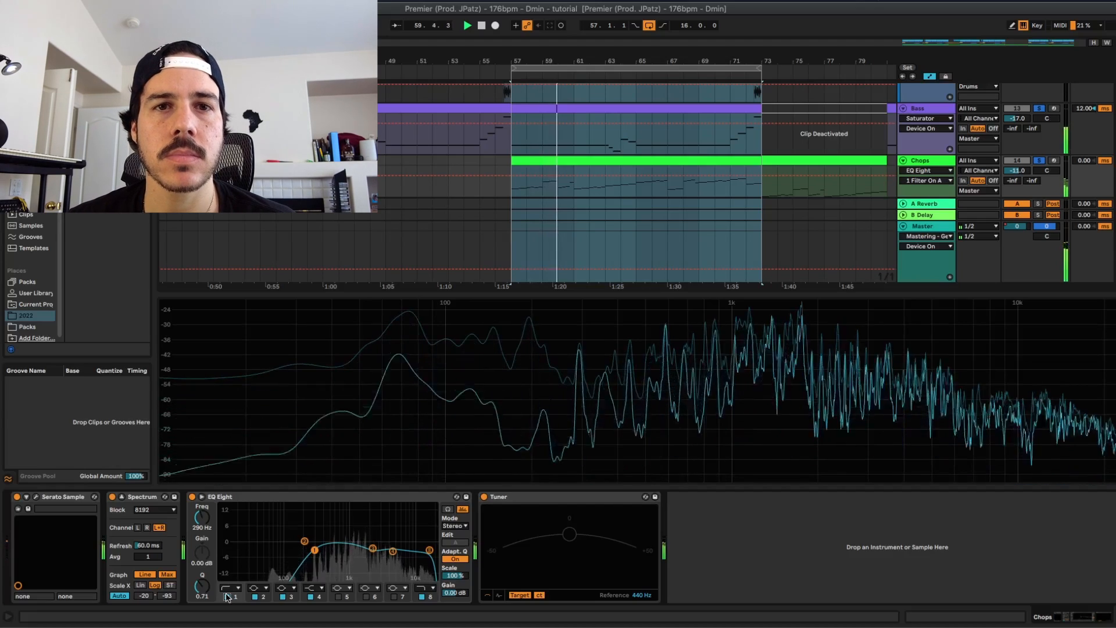
left_click(227, 597)
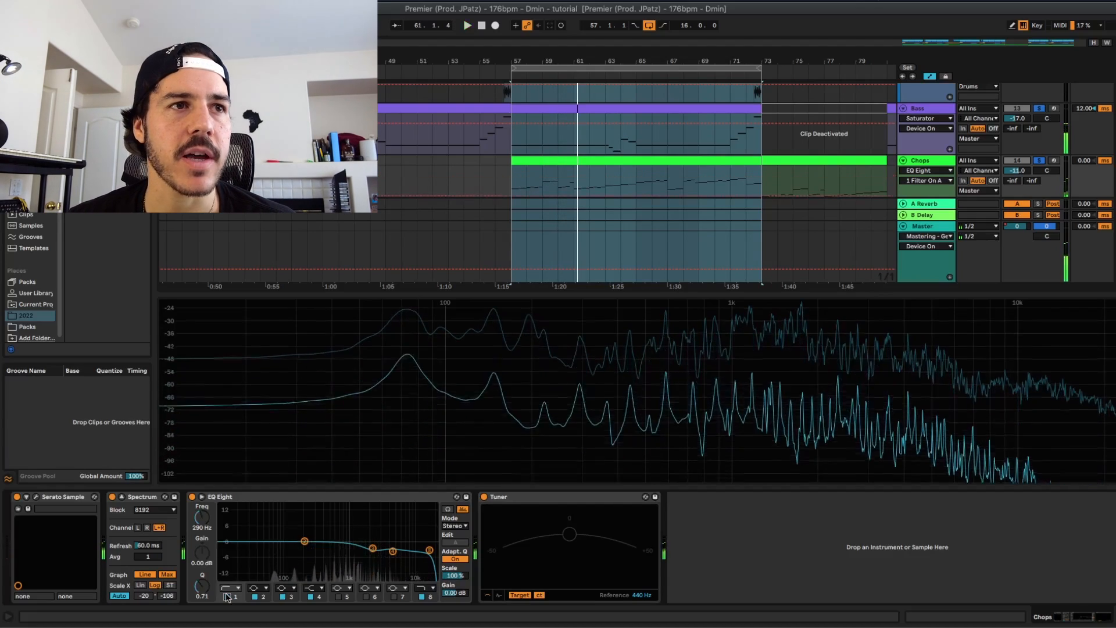
key("space")
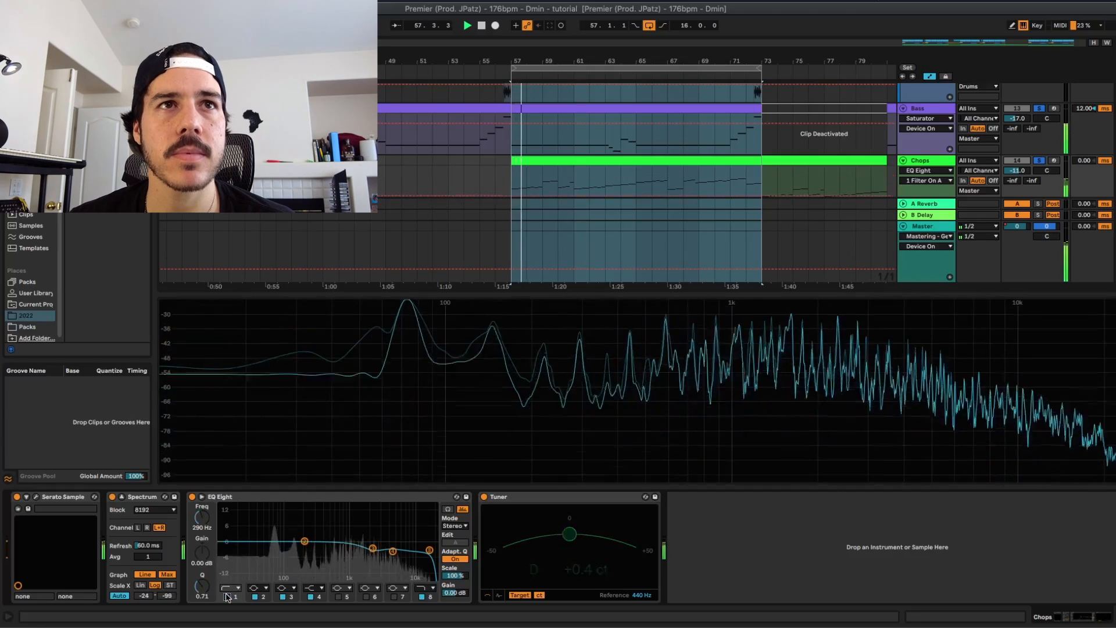
left_click(227, 597)
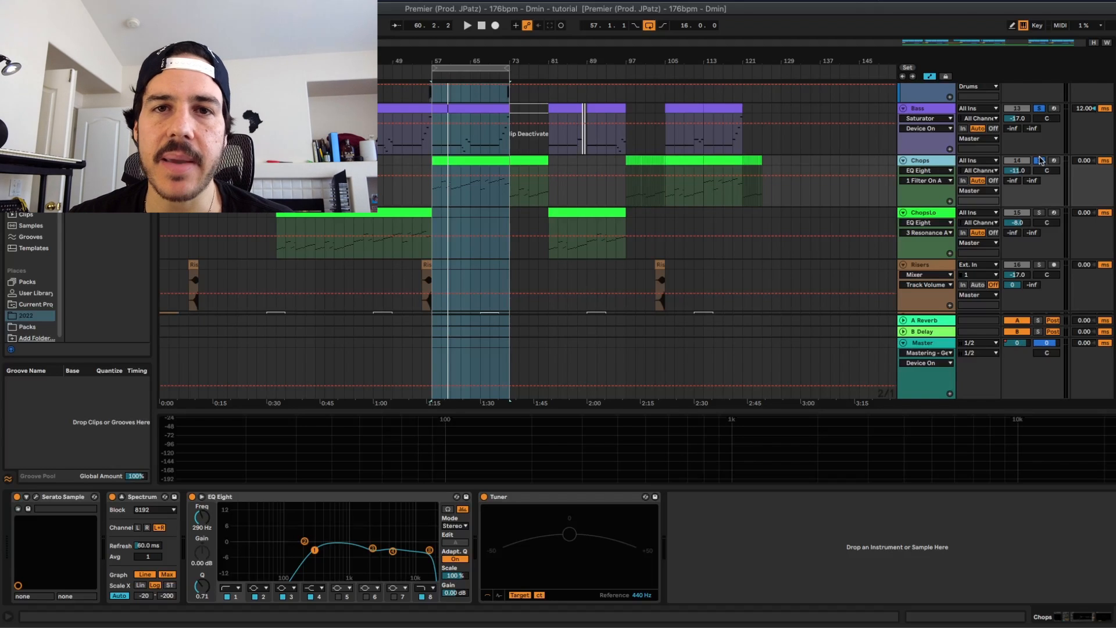
Drop the Chops track's volume to silence and rebalance it against the bass and drums during playback, settling at -11.0 dB.
left_click(1041, 161)
left_click_drag(1018, 170, 1017, 233)
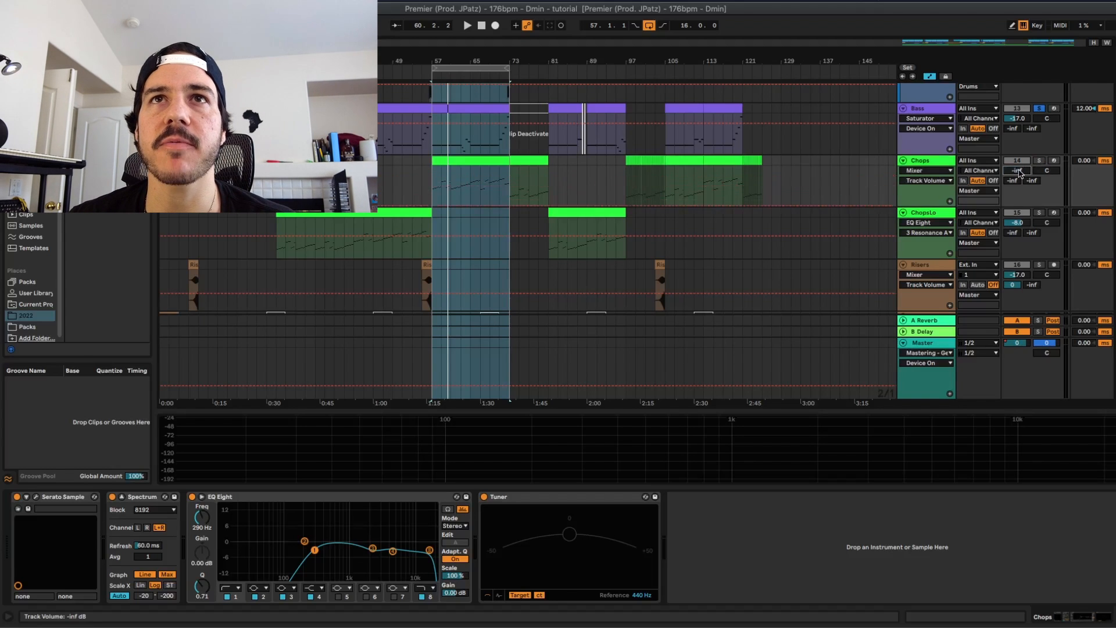
key("space")
left_click_drag(1018, 173, 1018, 146)
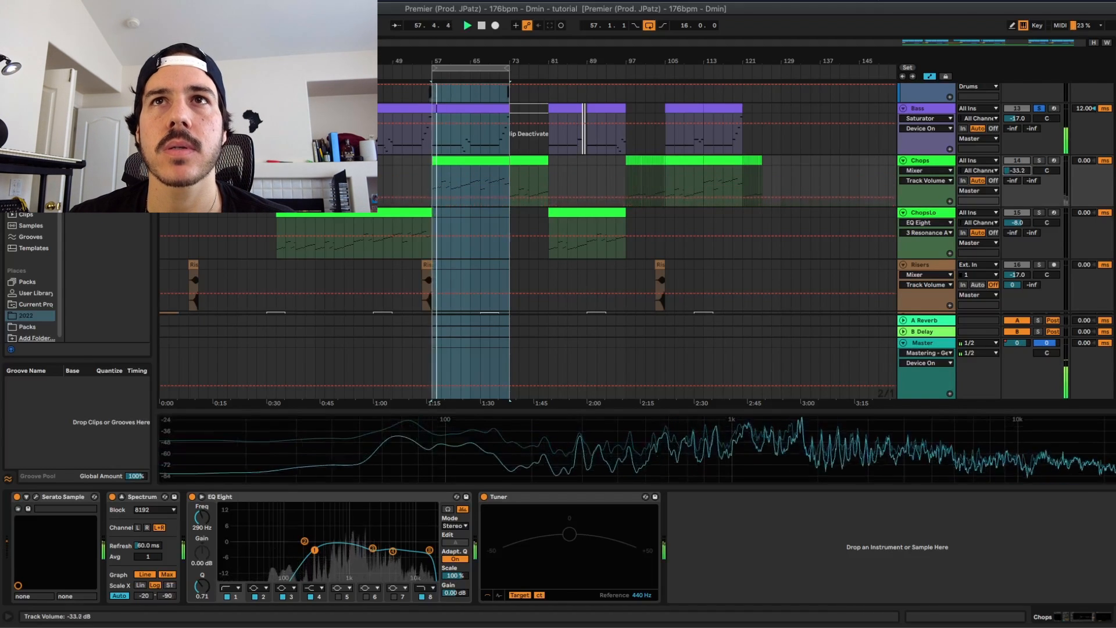
left_click(1040, 161)
mouse_move(1023, 171)
left_mouse_down()
mouse_move(1019, 150)
mouse_move(1017, 182)
left_mouse_up()
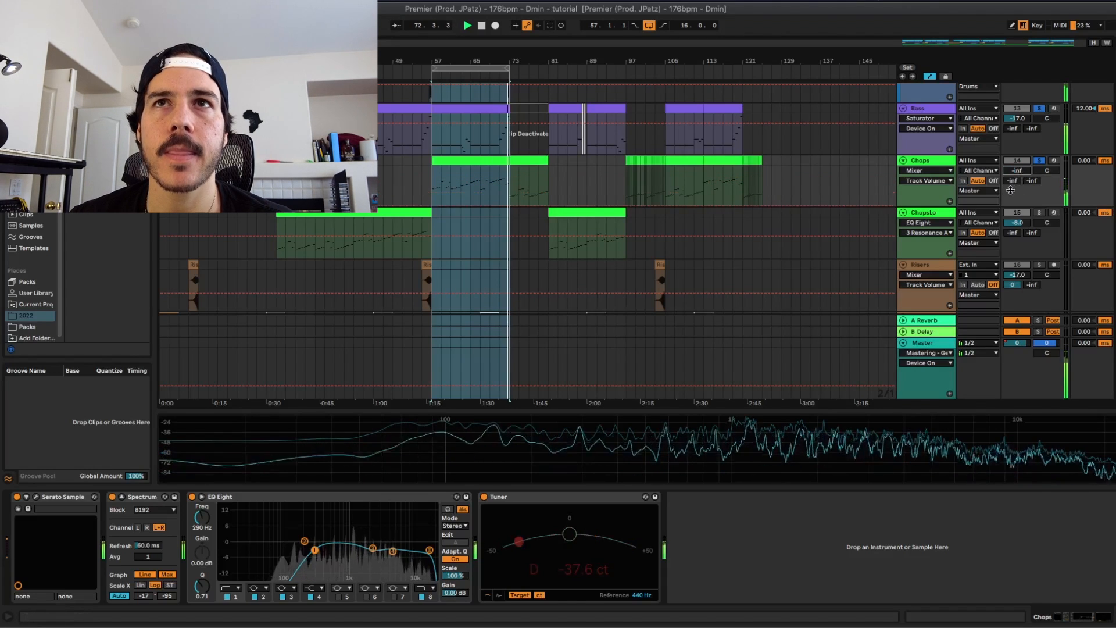
key("super+z")
key("space")
key("space")
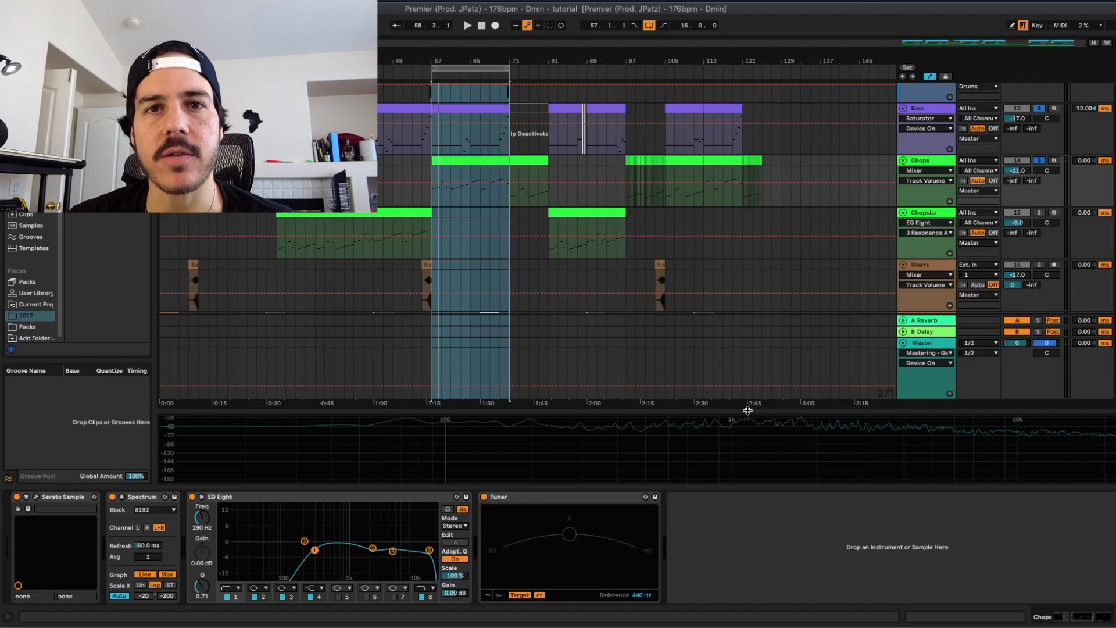
Add the ChopsLo track to the soloed tracks and play the arrangement from its clip at bar 25.
scroll(872, 180, "down", 3)
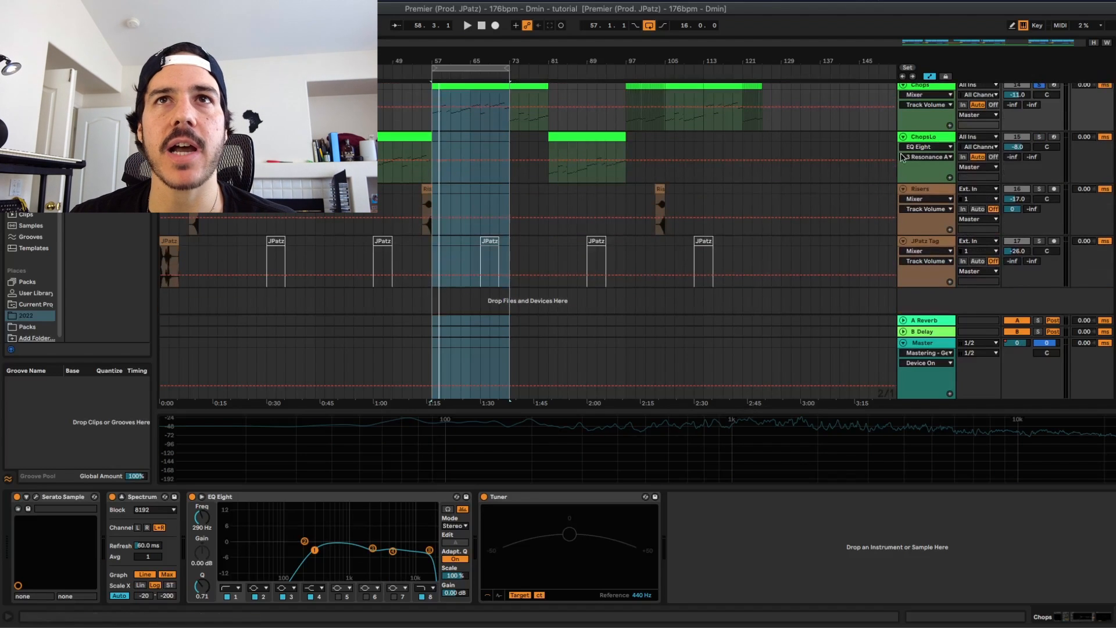
scroll(902, 157, "up", 4)
left_click(917, 240)
left_click(1039, 239)
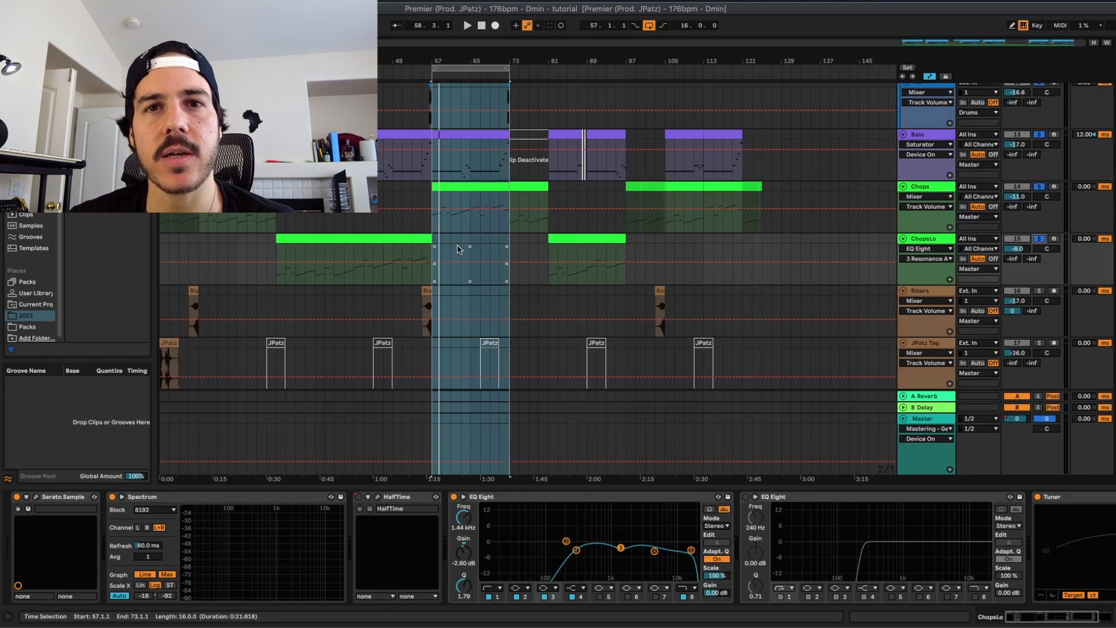
left_click(425, 251)
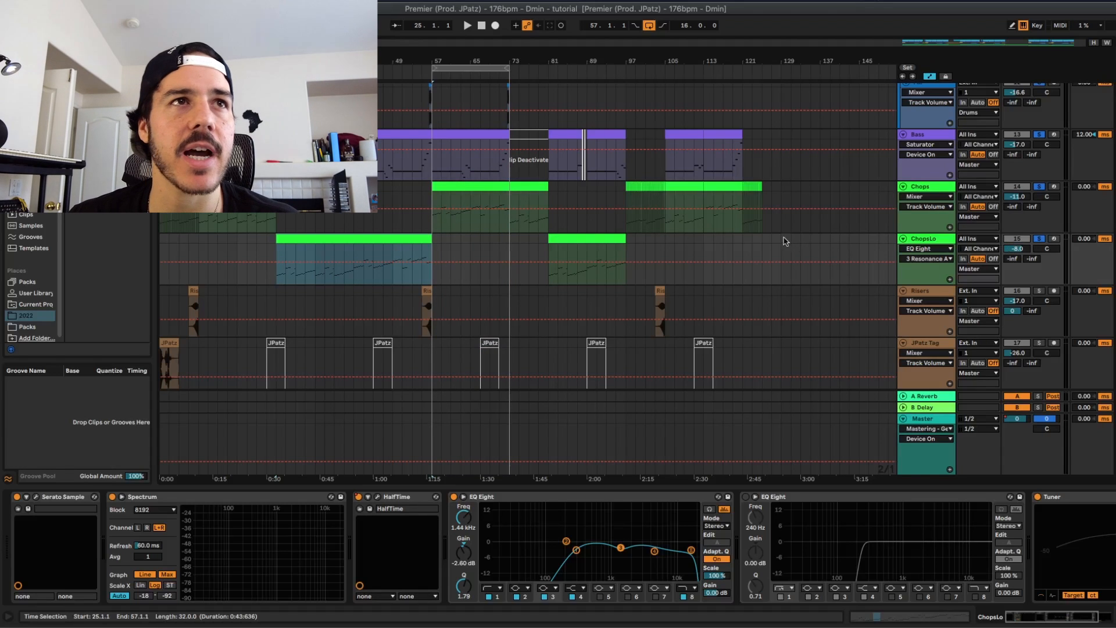
key("space")
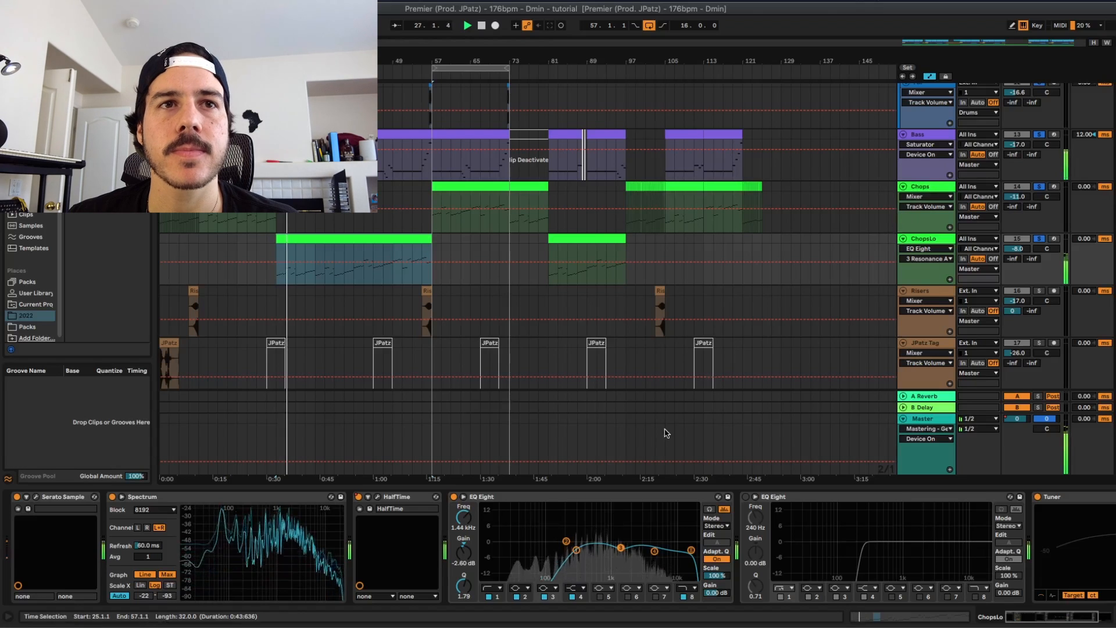
Compare the Chops section at bar 57 with the ChopsLo section at bar 25 by playing each.
left_click(455, 186)
key("space")
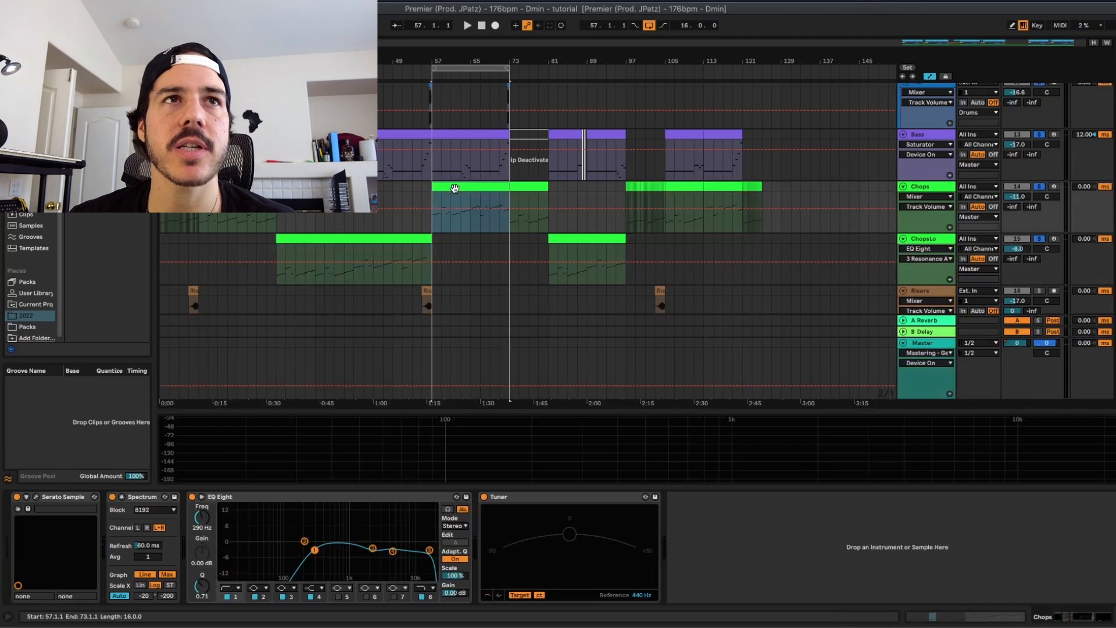
key("space")
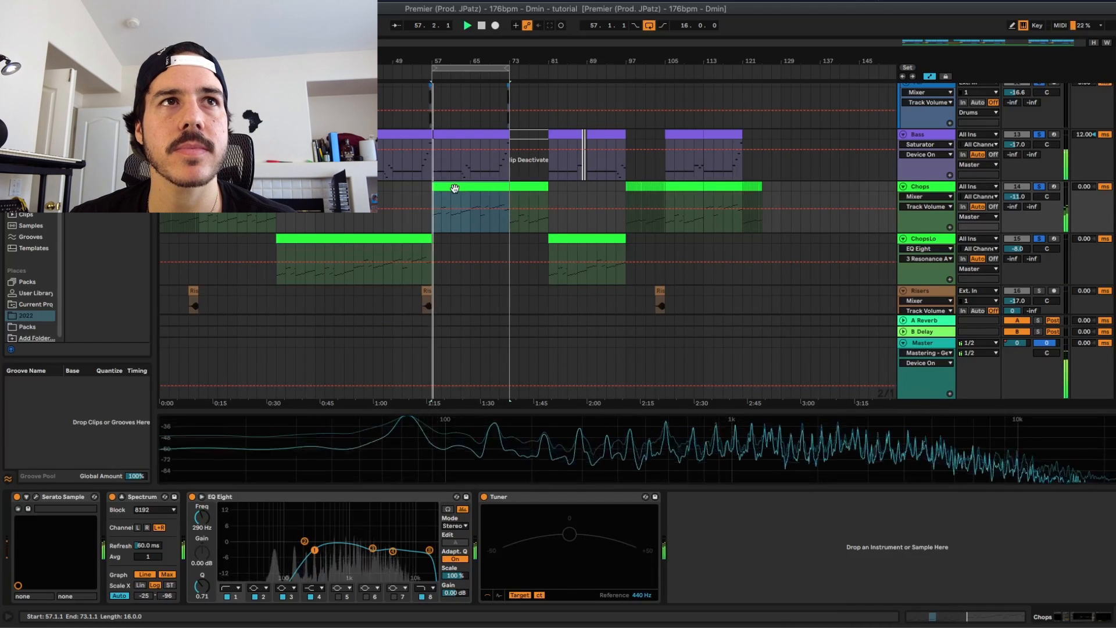
left_click(408, 242)
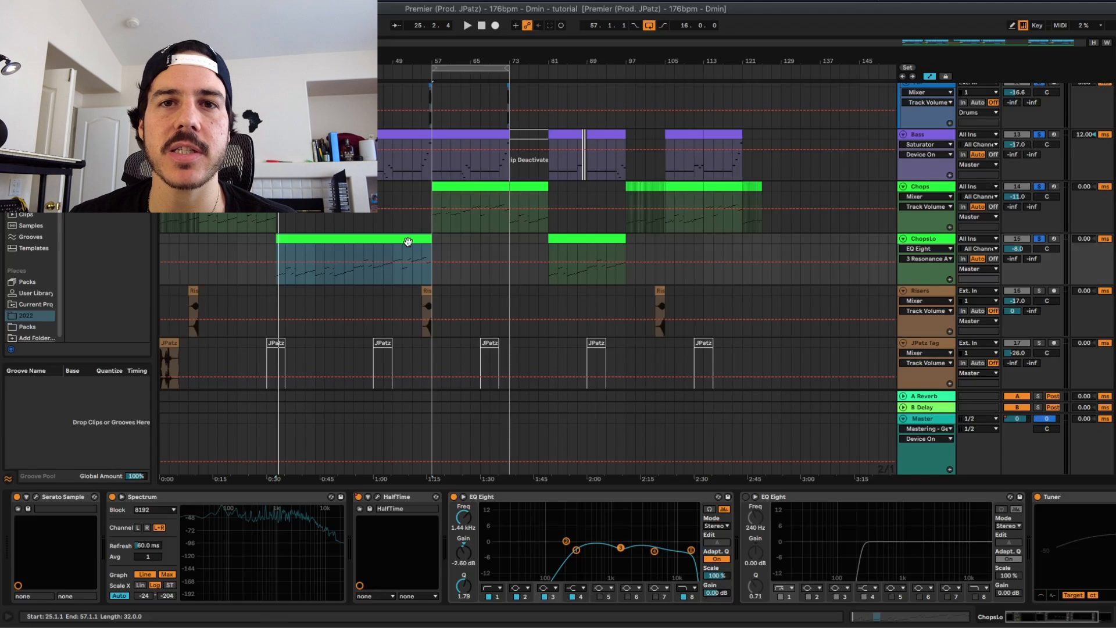
Hide the device view and add the Risers and producer tag tracks to the soloed tracks.
key("super+alt+l")
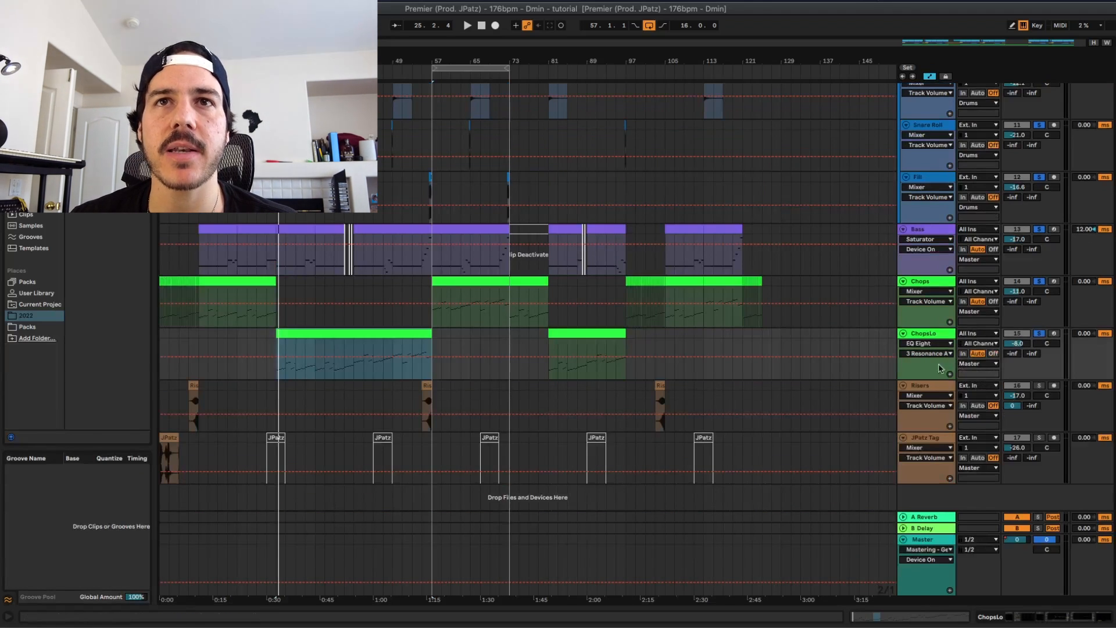
left_click(428, 401)
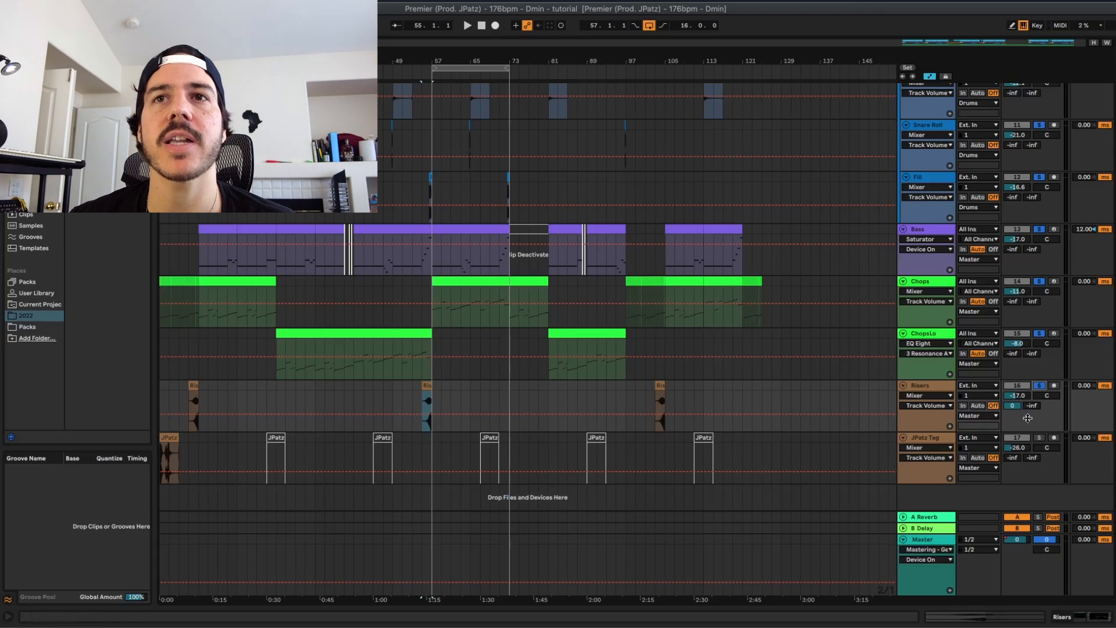
left_click(1040, 438)
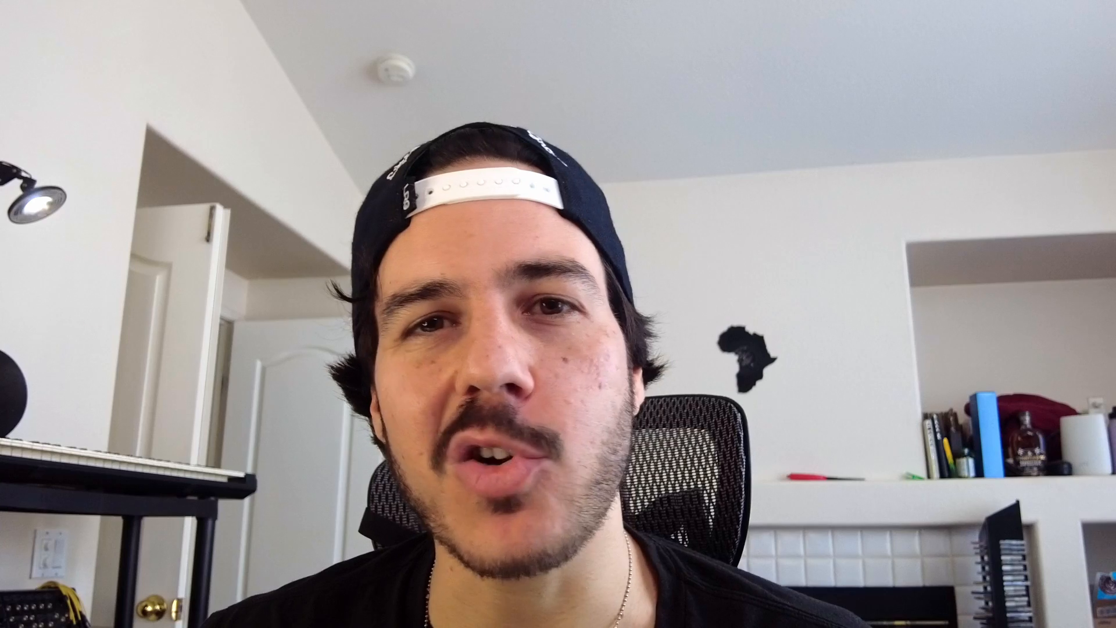